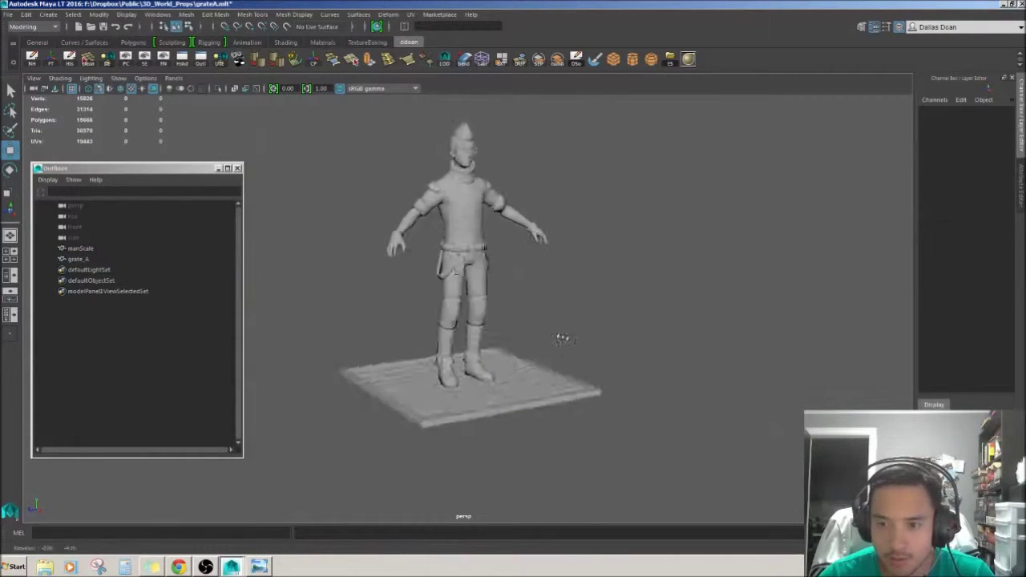
Select the existing grate to inspect it, then clear the selection and orbit the view
{"action": "left_click", "coordinate": [554, 361]}
{"action": "left_click", "coordinate": [612, 348]}
{"action": "left_click_drag", "start_coordinate": [612, 348], "coordinate": [648, 390], "text": "alt"}
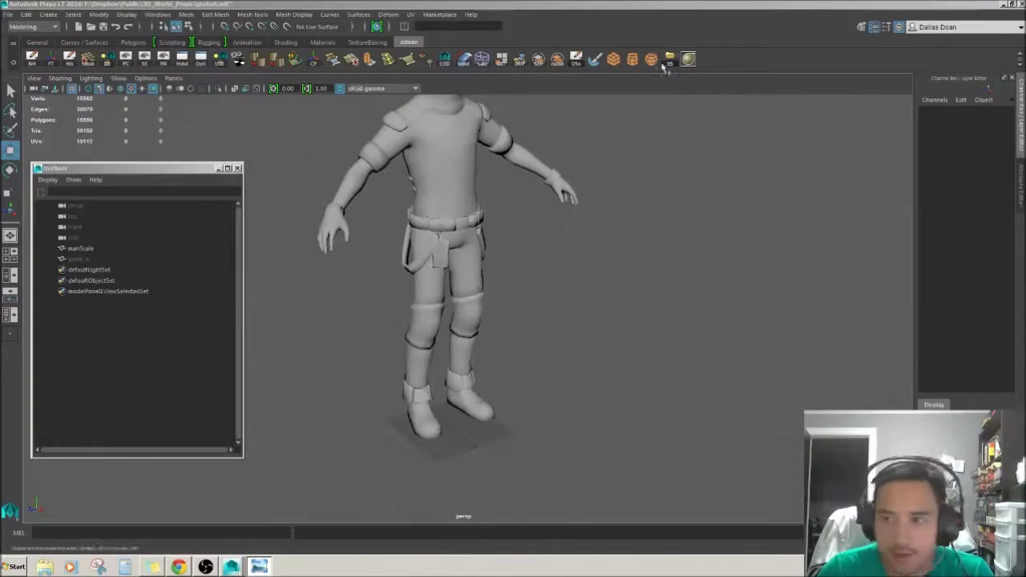
Create a cylinder, scale it to about 24.7 units, and give it 40 axis subdivisions
{"action": "left_click", "coordinate": [665, 62]}
{"action": "key", "text": "r"}
{"action": "left_click_drag", "start_coordinate": [437, 394], "coordinate": [614, 353]}
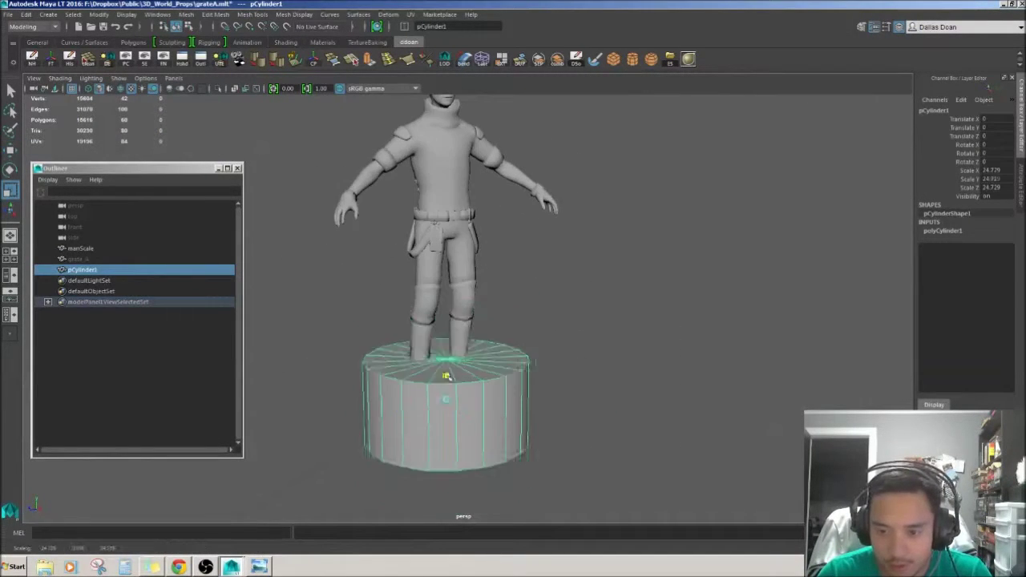
{"action": "right_click_drag", "start_coordinate": [599, 326], "coordinate": [705, 352], "text": "alt"}
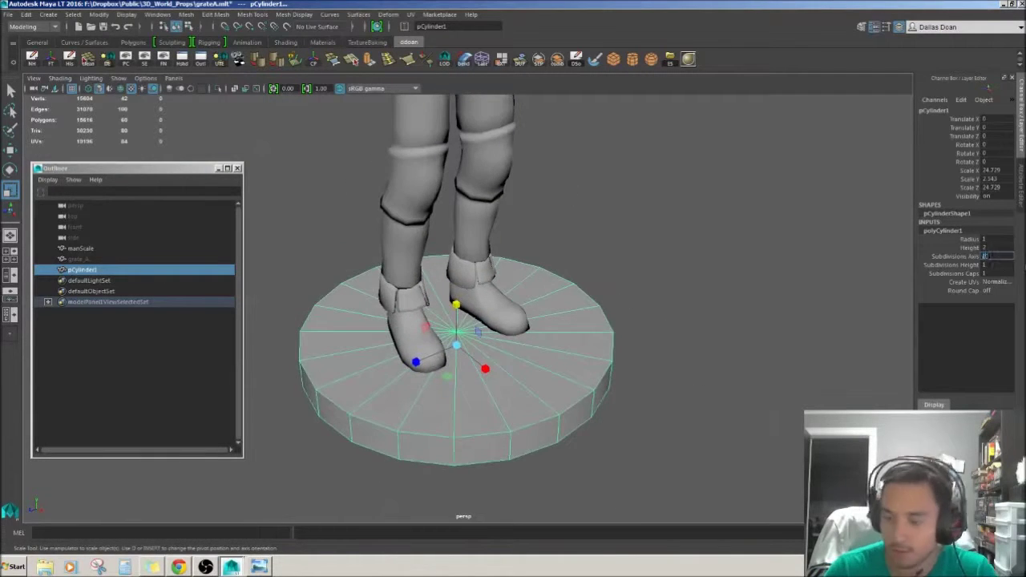
{"action": "type", "text": "40"}
{"action": "key", "text": "Return"}
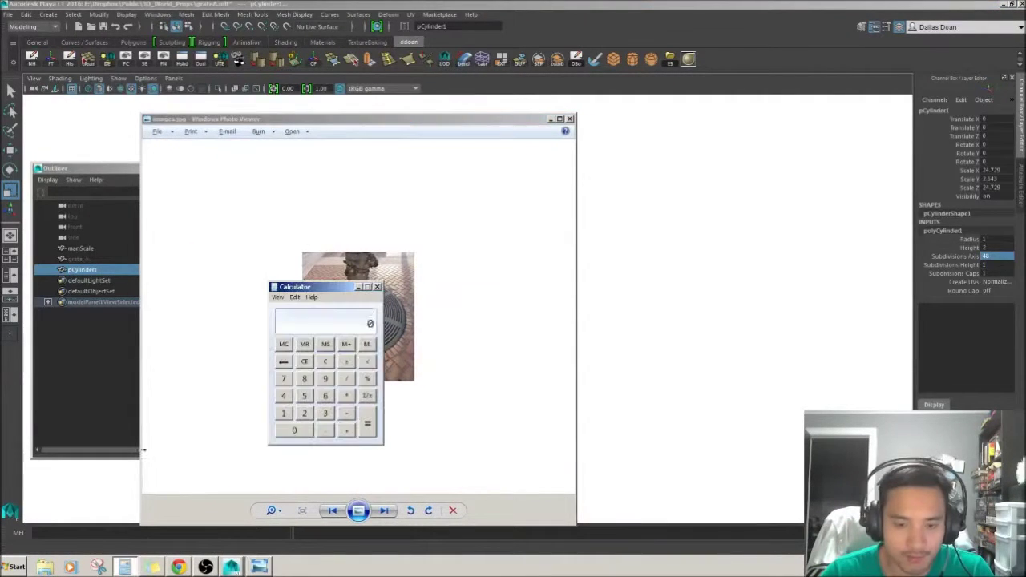
Compare against the reference photo, then apply 24 cap subdivisions to the disc
{"action": "left_click", "coordinate": [361, 252]}
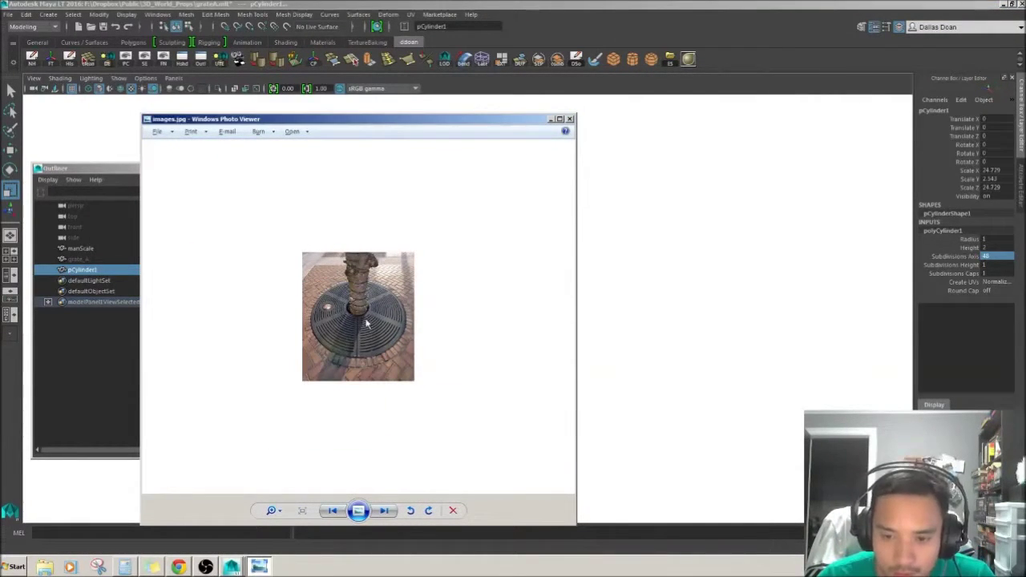
{"action": "scroll", "coordinate": [366, 323], "scroll_direction": "up", "scroll_amount": 3}
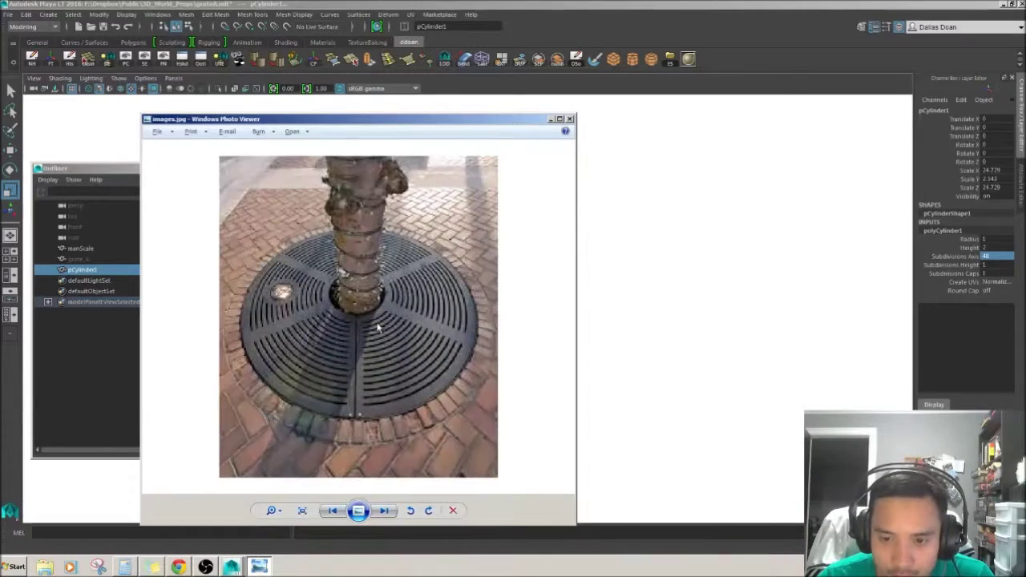
{"action": "left_click", "coordinate": [553, 119]}
{"action": "key", "text": "Return"}
{"action": "left_click_drag", "start_coordinate": [609, 321], "coordinate": [613, 321], "text": "alt"}
Unhide the original grate_A alongside the new disc
{"action": "scroll", "coordinate": [609, 325], "scroll_direction": "up", "scroll_amount": 2}
{"action": "scroll", "coordinate": [609, 325], "scroll_direction": "down", "scroll_amount": 8}
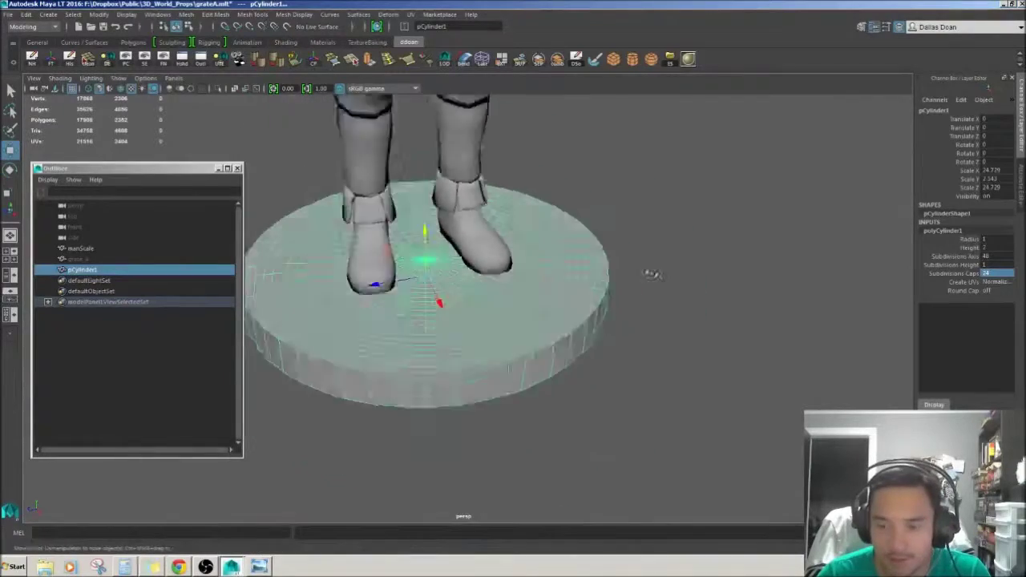
{"action": "scroll", "coordinate": [676, 350], "scroll_direction": "up", "scroll_amount": 3}
{"action": "left_click_drag", "start_coordinate": [676, 351], "coordinate": [642, 252], "text": "alt"}
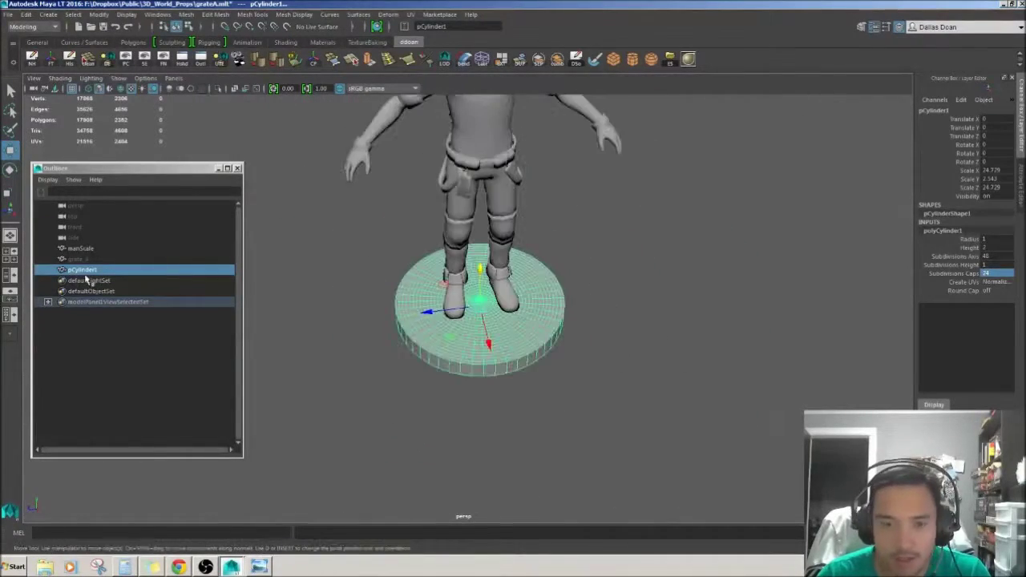
{"action": "key", "text": "ctrl+shift+h"}
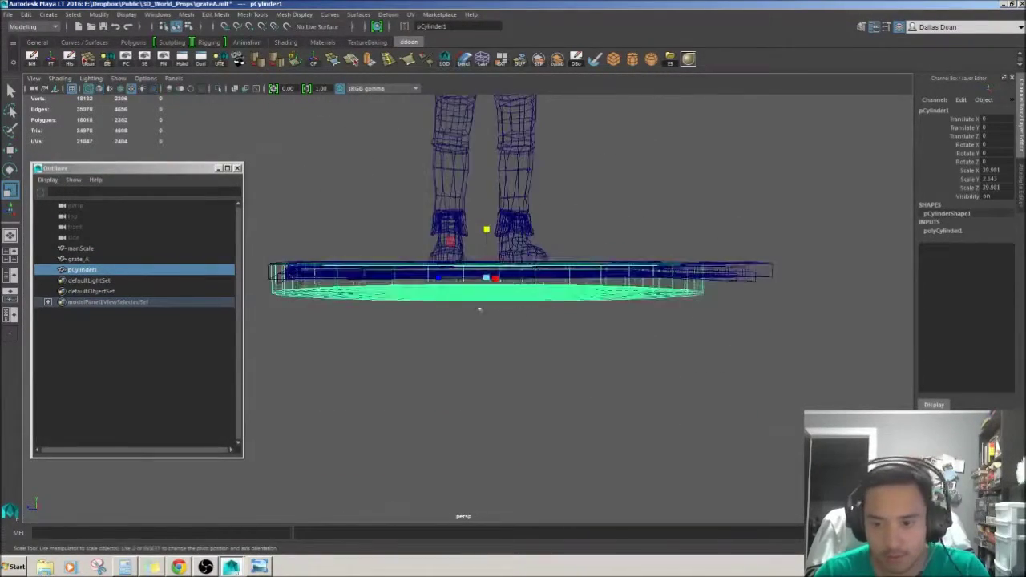
Select the disc's vertices, then switch to face selection with smooth shading on
{"action": "left_click_drag", "start_coordinate": [480, 308], "coordinate": [403, 293], "text": "alt"}
{"action": "key", "text": "ctrl+F9"}
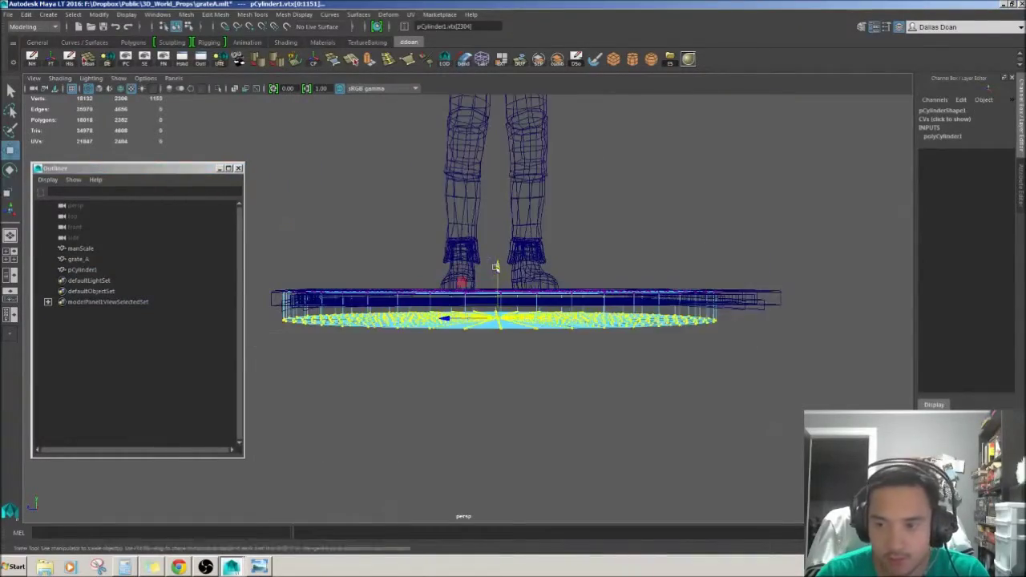
{"action": "mouse_move", "coordinate": [655, 320]}
{"action": "left_mouse_down", "text": "alt"}
{"action": "mouse_move", "coordinate": [557, 190]}
{"action": "mouse_move", "coordinate": [558, 295]}
{"action": "left_mouse_up", "text": "alt"}
{"action": "key", "text": "5"}
{"action": "key", "text": "ctrl+F11"}
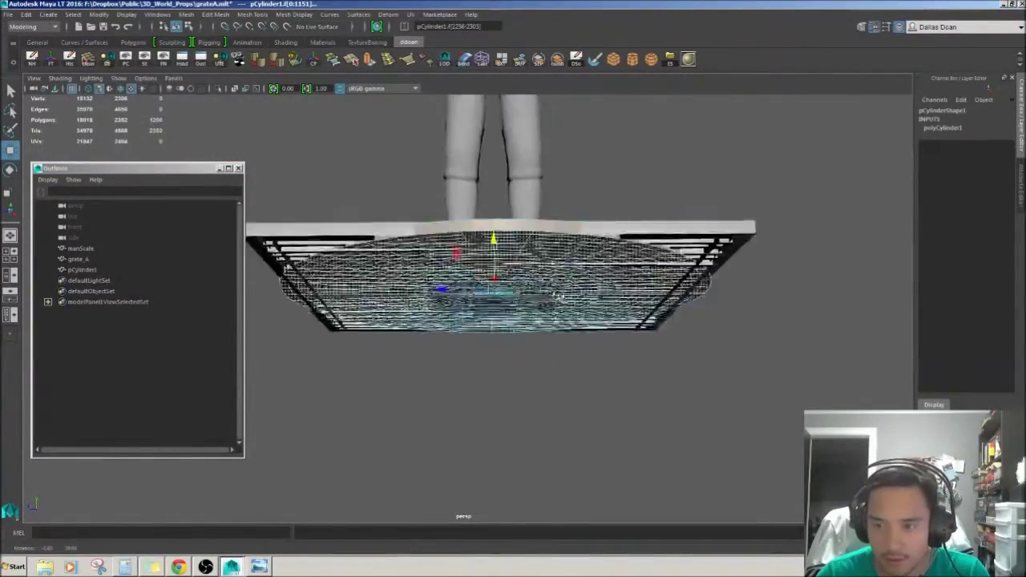
{"action": "left_click_drag", "start_coordinate": [541, 222], "coordinate": [514, 305], "text": "alt"}
Rename pCylinder1 to grate_B in the Outliner and close the Outliner
{"action": "left_click", "coordinate": [80, 259]}
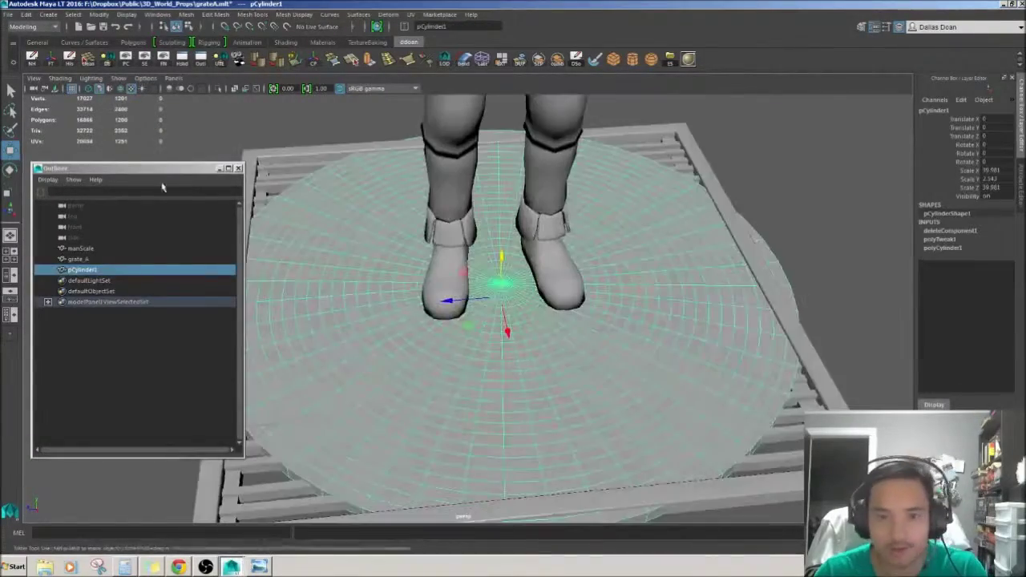
{"action": "double_click", "coordinate": [80, 259]}
{"action": "type", "text": "grate_B"}
{"action": "key", "text": "Return"}
{"action": "left_click", "coordinate": [220, 168]}
{"action": "right_click_drag", "start_coordinate": [802, 265], "coordinate": [694, 403], "text": "alt"}
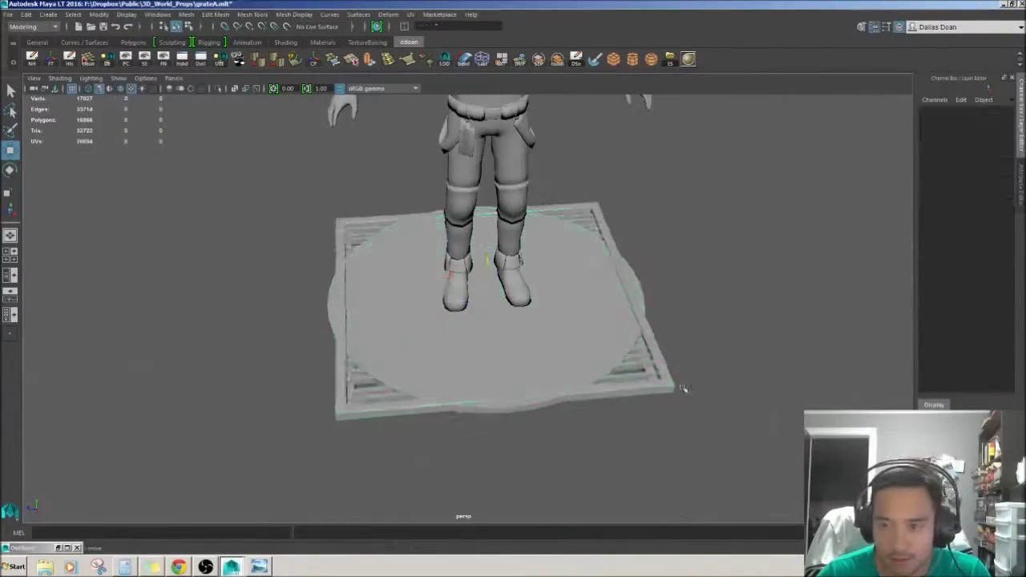
In an isolated top view, select and delete faces to leave one pie-slice wedge
{"action": "key", "text": "space"}
{"action": "key", "text": "space"}
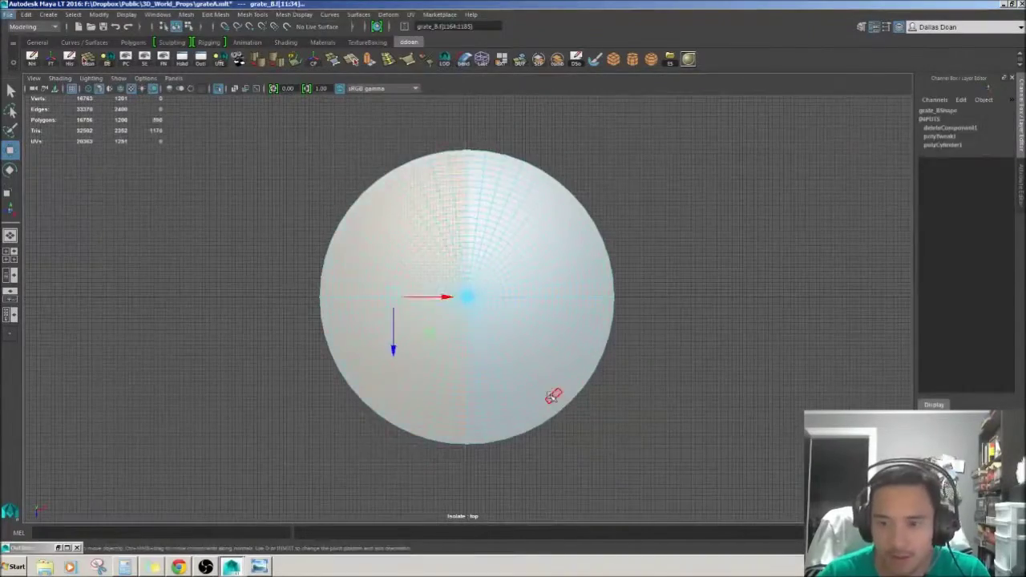
{"action": "scroll", "coordinate": [553, 396], "scroll_direction": "up", "scroll_amount": 5}
{"action": "left_click_drag", "start_coordinate": [381, 205], "coordinate": [431, 336]}
{"action": "scroll", "coordinate": [529, 368], "scroll_direction": "down", "scroll_amount": 5}
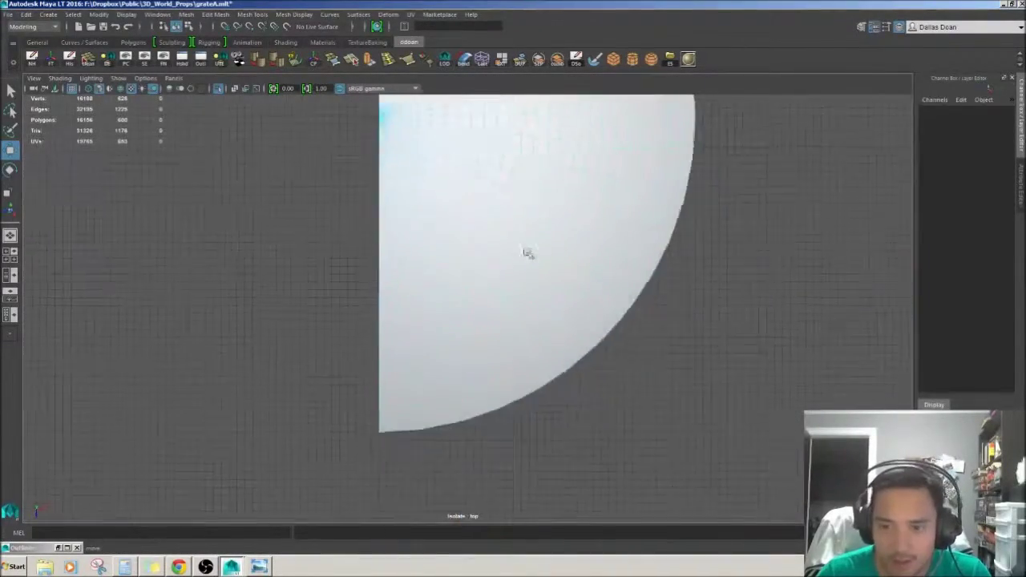
{"action": "left_click_drag", "start_coordinate": [386, 476], "coordinate": [418, 482]}
{"action": "left_click_drag", "start_coordinate": [546, 416], "coordinate": [578, 439], "text": "alt"}
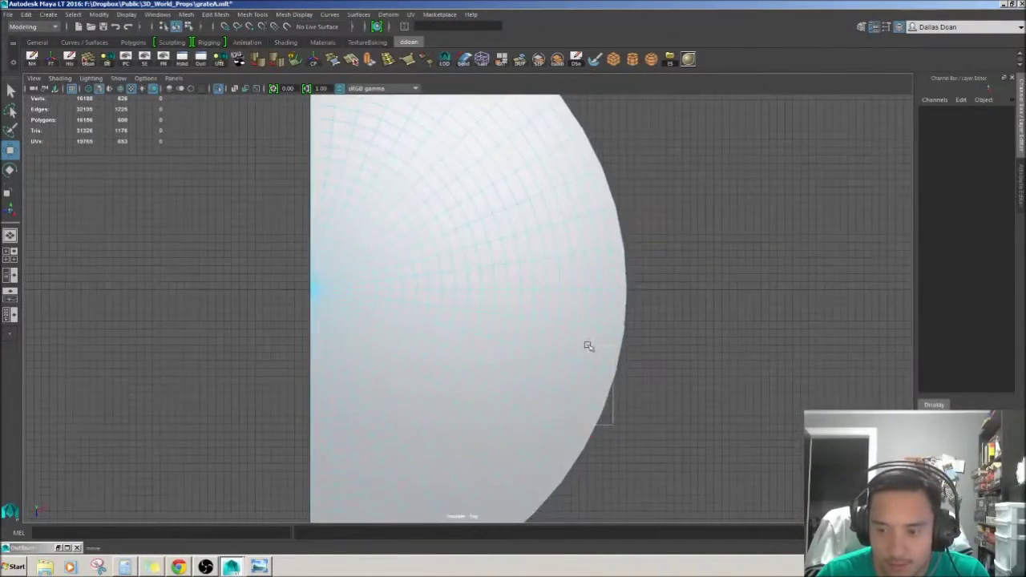
{"action": "left_click_drag", "start_coordinate": [589, 346], "coordinate": [582, 325]}
{"action": "double_click", "coordinate": [559, 400]}
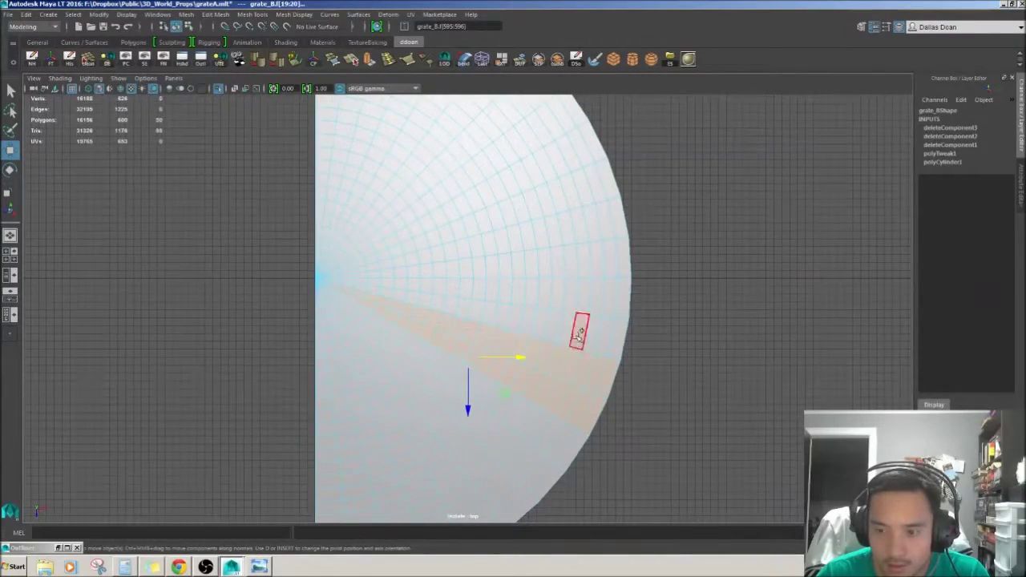
{"action": "left_click_drag", "start_coordinate": [591, 374], "coordinate": [351, 160], "text": "alt"}
{"action": "key", "text": "Delete"}
Select the wedge-tip vertices, duplicate and undo, then pick a face on the wedge
{"action": "left_click_drag", "start_coordinate": [319, 258], "coordinate": [507, 305]}
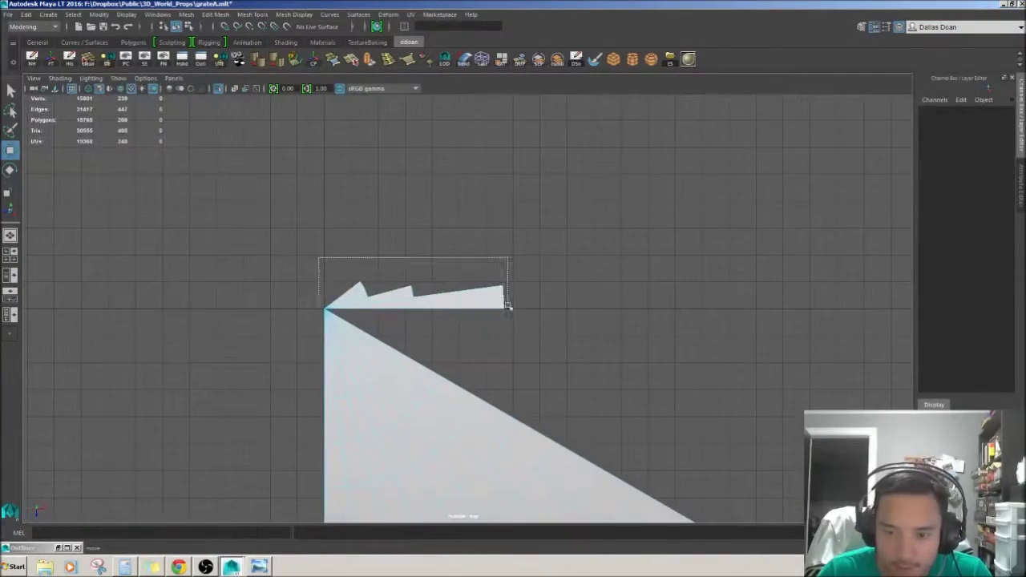
{"action": "left_click_drag", "start_coordinate": [366, 316], "coordinate": [366, 317]}
{"action": "scroll", "coordinate": [481, 329], "scroll_direction": "down", "scroll_amount": 6}
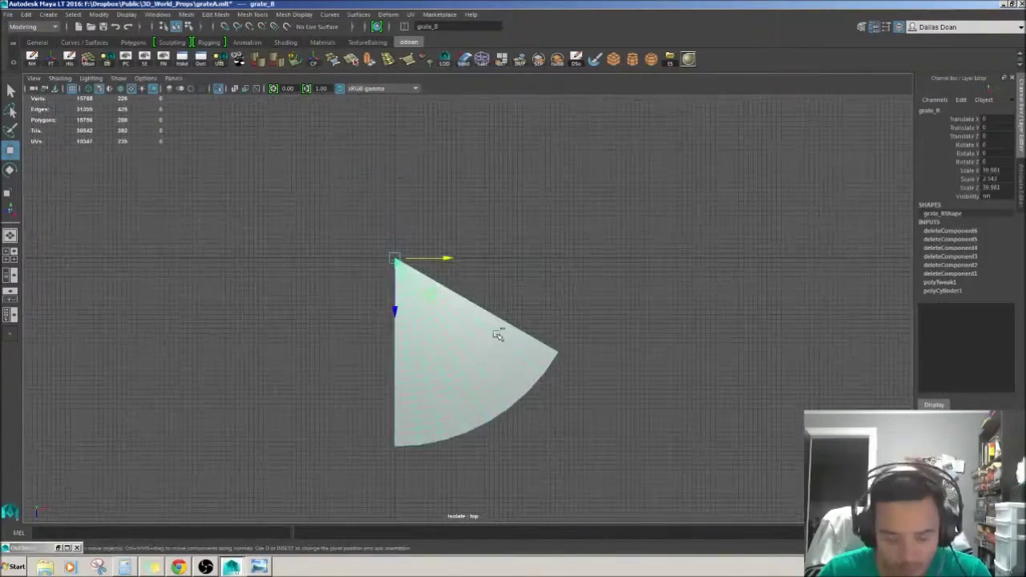
{"action": "key", "text": "ctrl+d"}
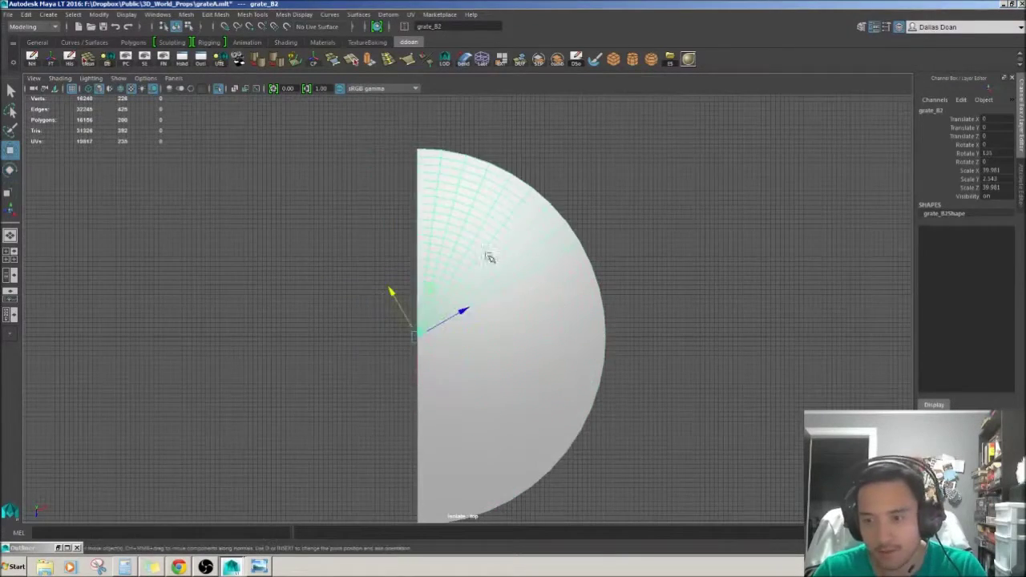
{"action": "key", "text": "ctrl+z"}
{"action": "left_click_drag", "start_coordinate": [591, 304], "coordinate": [469, 289], "text": "alt"}
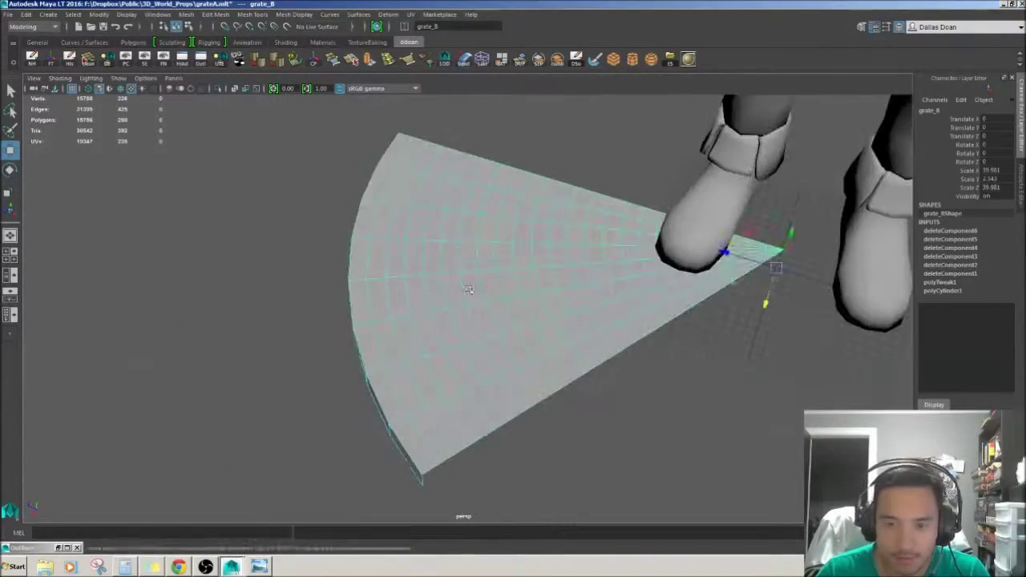
{"action": "key", "text": "F11"}
{"action": "left_click", "coordinate": [388, 210]}
Select the grate_B wedge, insert two edge loops across it, and dismiss the autosave prompt
{"action": "left_click_drag", "start_coordinate": [393, 365], "coordinate": [449, 320], "text": "alt"}
{"action": "left_click", "coordinate": [417, 342]}
{"action": "key", "text": "F8"}
{"action": "key", "text": "ctrl+e"}
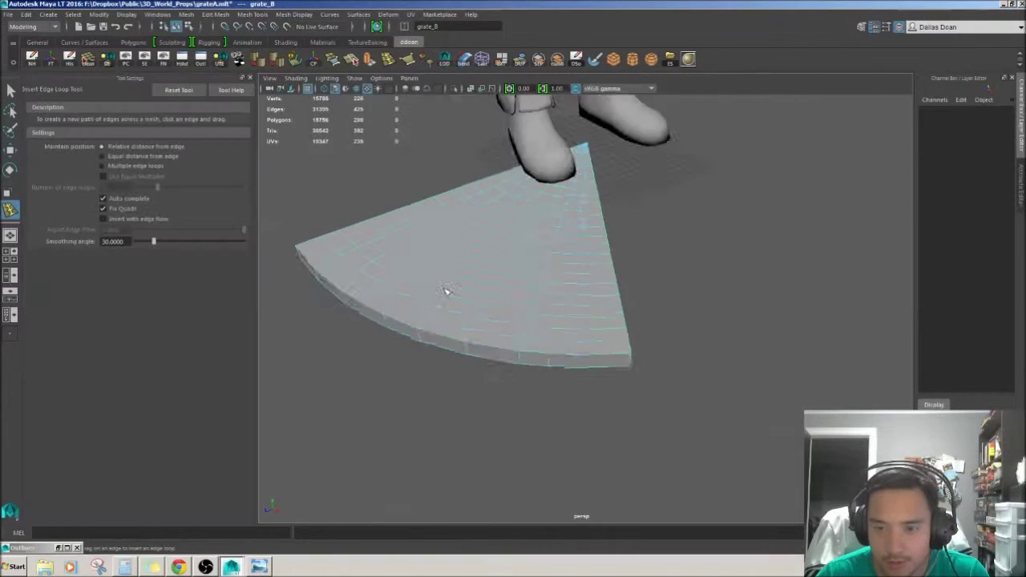
{"action": "left_click", "coordinate": [533, 425]}
{"action": "left_click_drag", "start_coordinate": [435, 414], "coordinate": [560, 332], "text": "alt"}
{"action": "left_click", "coordinate": [561, 333]}
{"action": "key", "text": "w"}
{"action": "scroll", "coordinate": [654, 329], "scroll_direction": "up", "scroll_amount": 4}
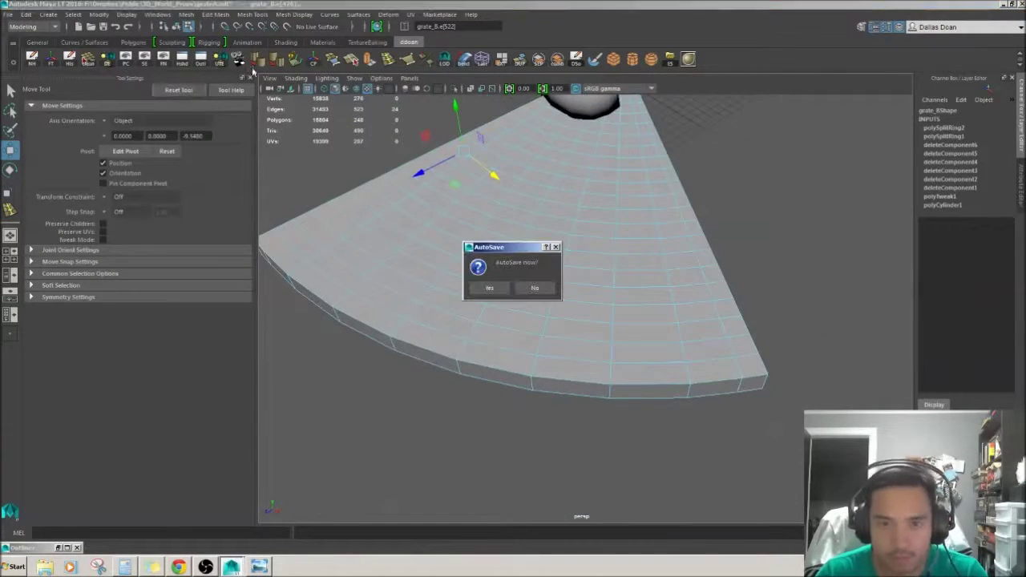
{"action": "key", "text": "Return"}
Select the wedge's rim edge loop and switch to scaling while inspecting it
{"action": "left_click", "coordinate": [249, 77]}
{"action": "left_click_drag", "start_coordinate": [449, 321], "coordinate": [594, 267], "text": "alt"}
{"action": "double_click", "coordinate": [585, 344]}
{"action": "left_click_drag", "start_coordinate": [613, 229], "coordinate": [537, 219], "text": "alt"}
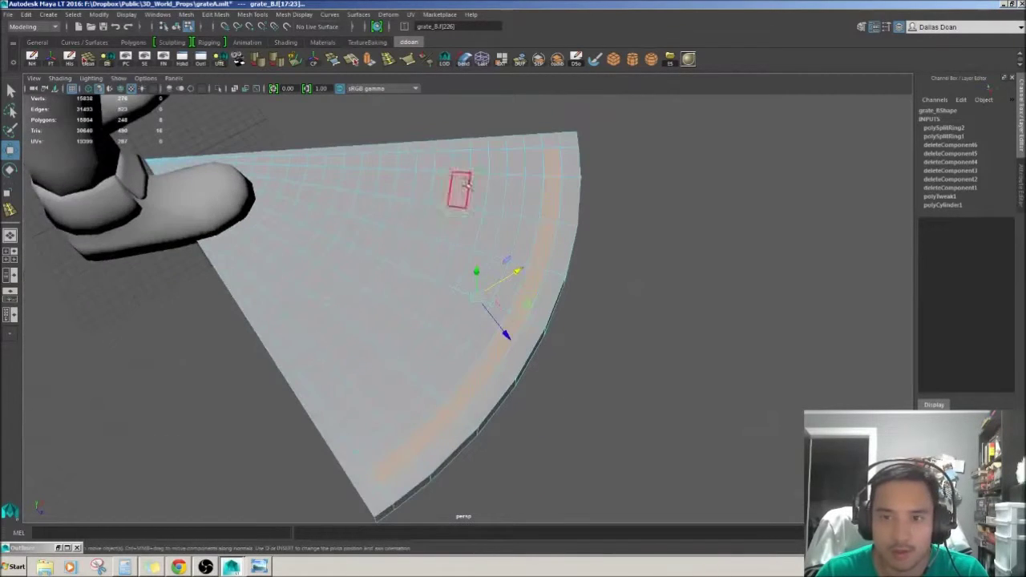
{"action": "left_click_drag", "start_coordinate": [337, 116], "coordinate": [610, 214], "text": "alt"}
{"action": "key", "text": "r"}
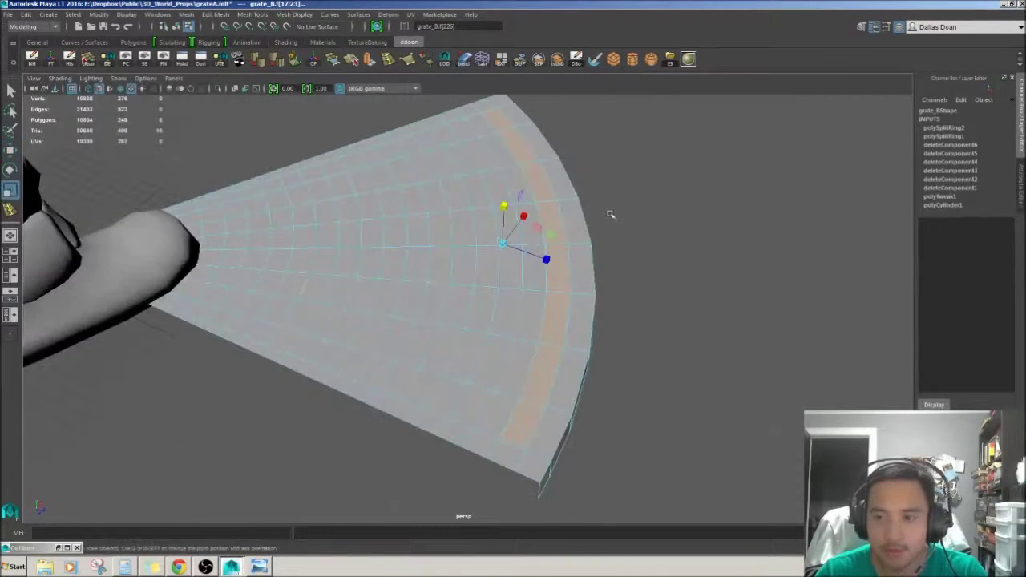
{"action": "left_click_drag", "start_coordinate": [529, 166], "coordinate": [551, 265], "text": "alt"}
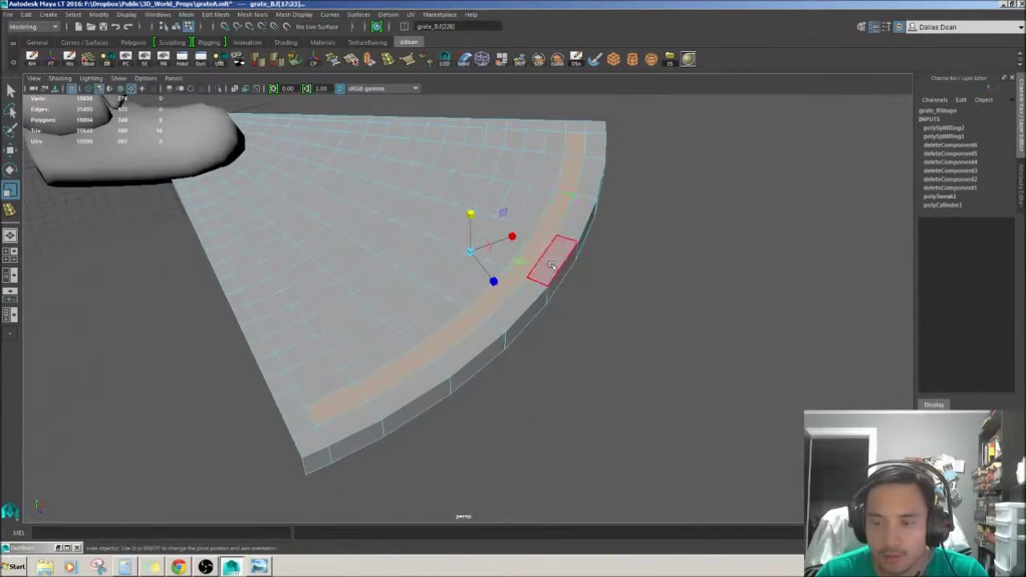
{"action": "left_click_drag", "start_coordinate": [488, 232], "coordinate": [614, 266], "text": "alt"}
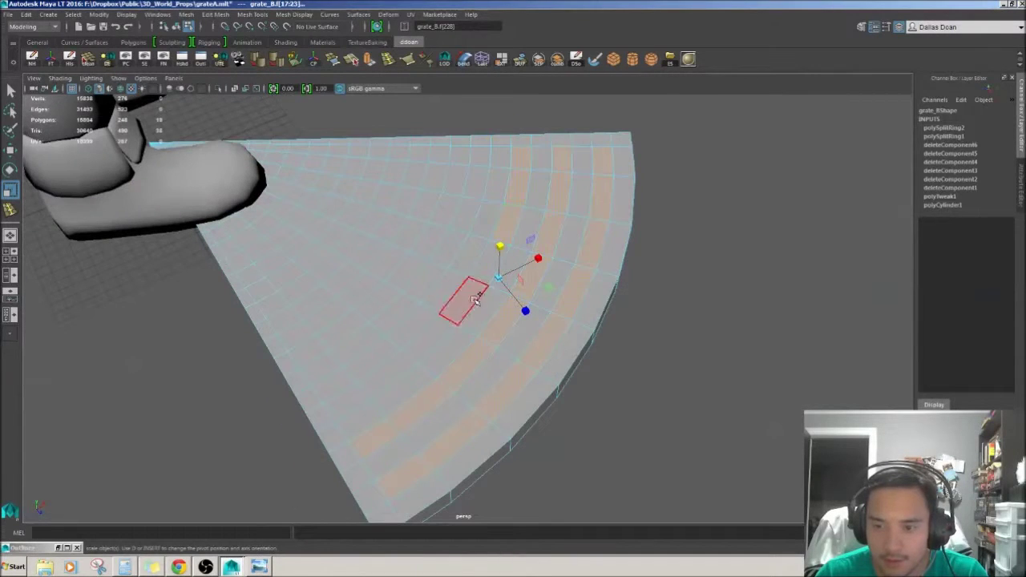
{"action": "left_click_drag", "start_coordinate": [444, 248], "coordinate": [493, 233], "text": "alt"}
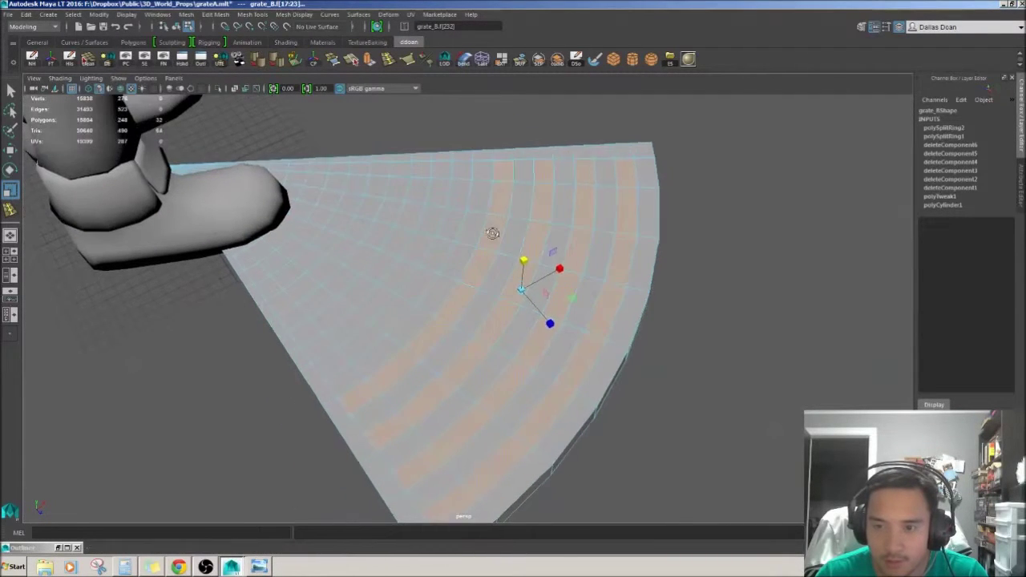
{"action": "left_click_drag", "start_coordinate": [354, 351], "coordinate": [443, 203], "text": "alt"}
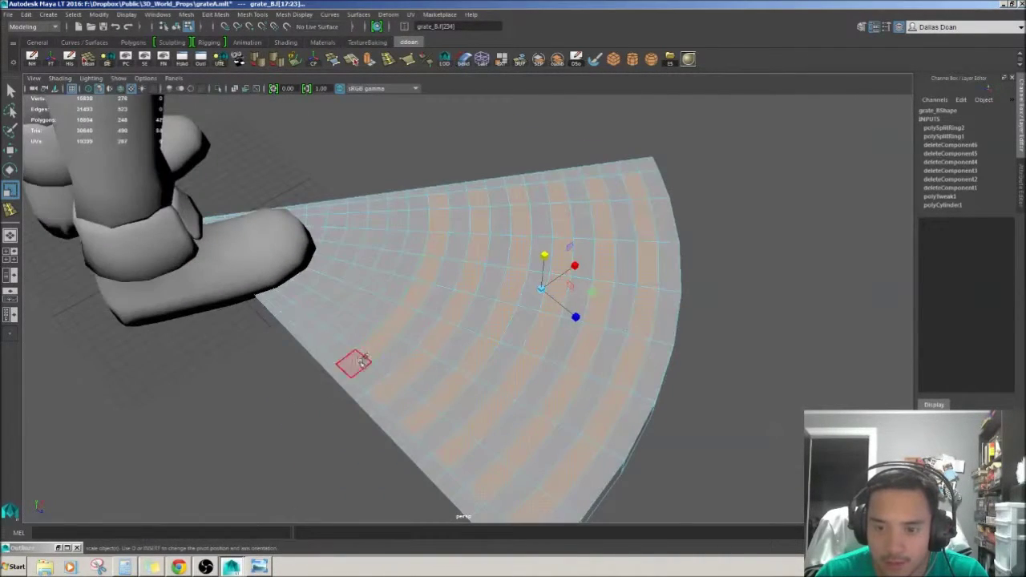
{"action": "left_click_drag", "start_coordinate": [362, 362], "coordinate": [453, 228], "text": "alt"}
{"action": "left_click_drag", "start_coordinate": [431, 314], "coordinate": [435, 245], "text": "alt"}
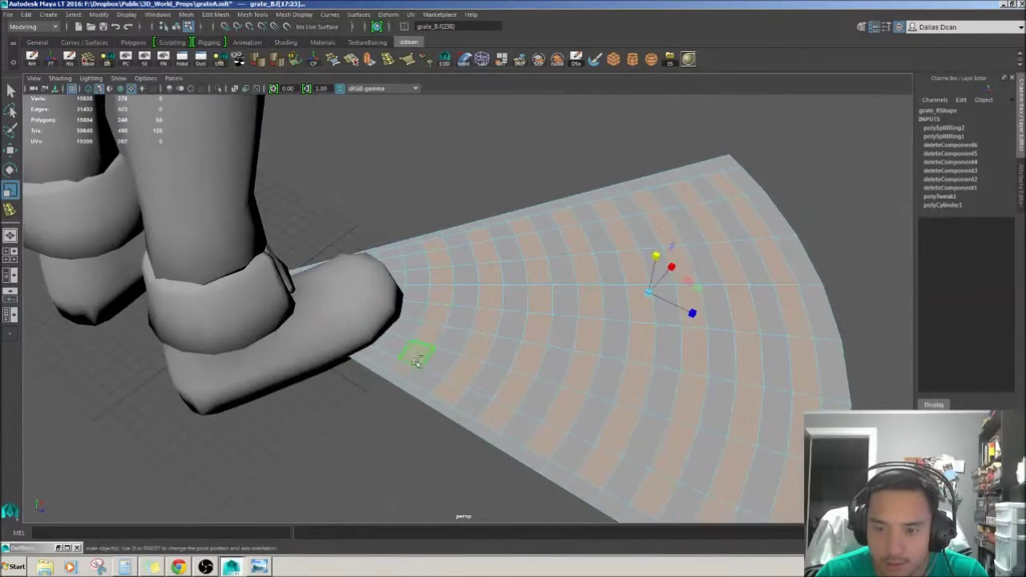
{"action": "left_click_drag", "start_coordinate": [416, 363], "coordinate": [477, 287], "text": "alt"}
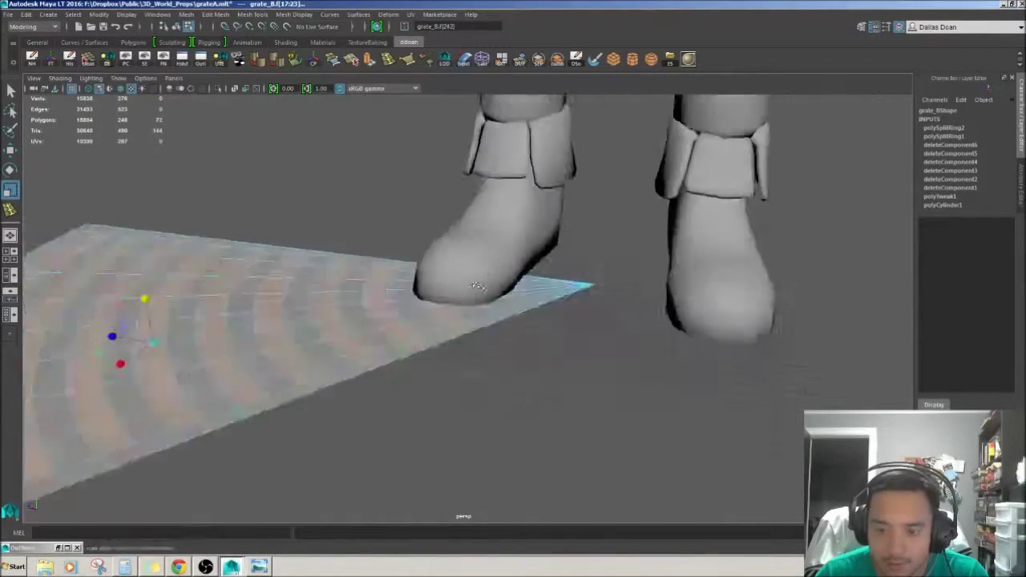
Hide the character's boots and reselect the wedge
{"action": "left_click", "coordinate": [477, 287]}
{"action": "key", "text": "ctrl+h"}
{"action": "left_click", "coordinate": [478, 262]}
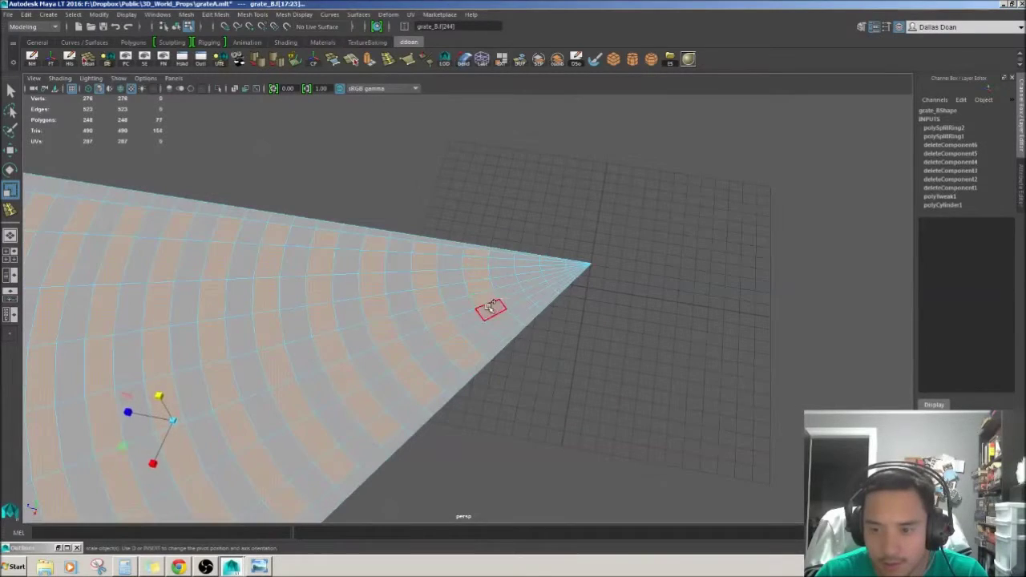
{"action": "left_click_drag", "start_coordinate": [491, 308], "coordinate": [486, 253], "text": "alt"}
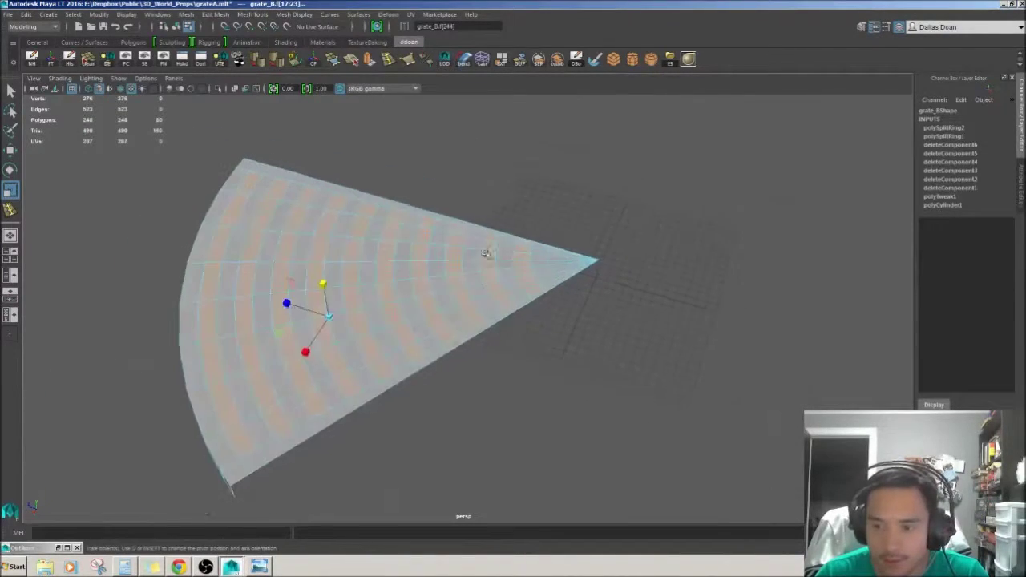
{"action": "right_click_drag", "start_coordinate": [486, 253], "coordinate": [513, 294], "text": "alt"}
Extrude the selected ring faces down into slots and delete the slot bottoms
{"action": "scroll", "coordinate": [509, 295], "scroll_direction": "down", "scroll_amount": 3}
{"action": "left_click_drag", "start_coordinate": [508, 295], "coordinate": [454, 239], "text": "alt"}
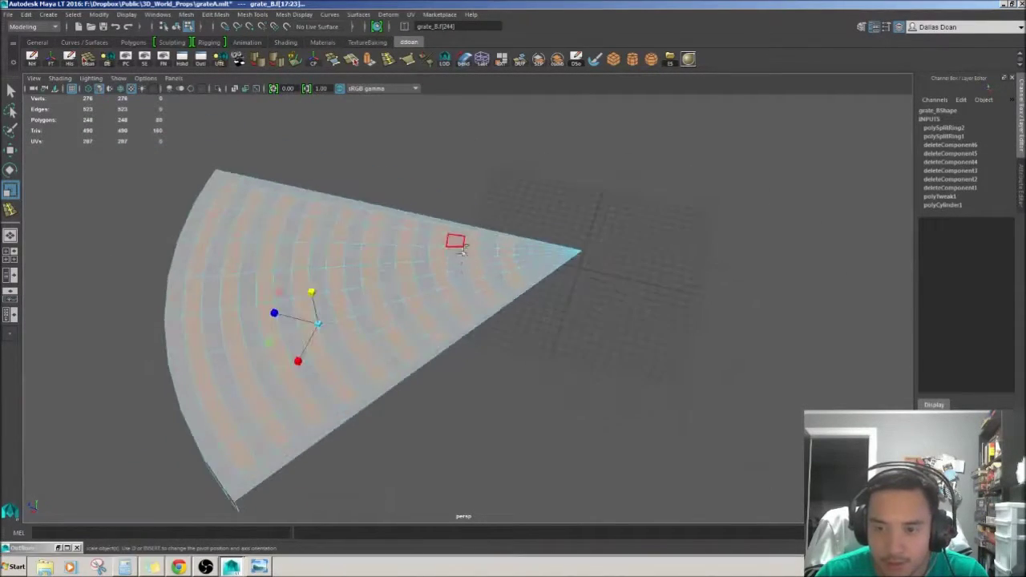
{"action": "key", "text": "ctrl+e"}
{"action": "left_click_drag", "start_coordinate": [191, 224], "coordinate": [447, 316]}
{"action": "key", "text": "Delete"}
In face mode, loop-select four strips of slot wall faces on the grate
{"action": "left_click", "coordinate": [446, 316]}
{"action": "scroll", "coordinate": [408, 225], "scroll_direction": "up", "scroll_amount": 3}
{"action": "key", "text": "F11"}
{"action": "left_click_drag", "start_coordinate": [408, 226], "coordinate": [470, 327], "text": "alt"}
{"action": "scroll", "coordinate": [500, 268], "scroll_direction": "up", "scroll_amount": 2}
{"action": "double_click", "coordinate": [453, 255], "text": "shift"}
{"action": "double_click", "coordinate": [388, 296], "text": "shift"}
{"action": "double_click", "coordinate": [609, 294], "text": "shift"}
{"action": "left_click_drag", "start_coordinate": [484, 207], "coordinate": [385, 240], "text": "alt"}
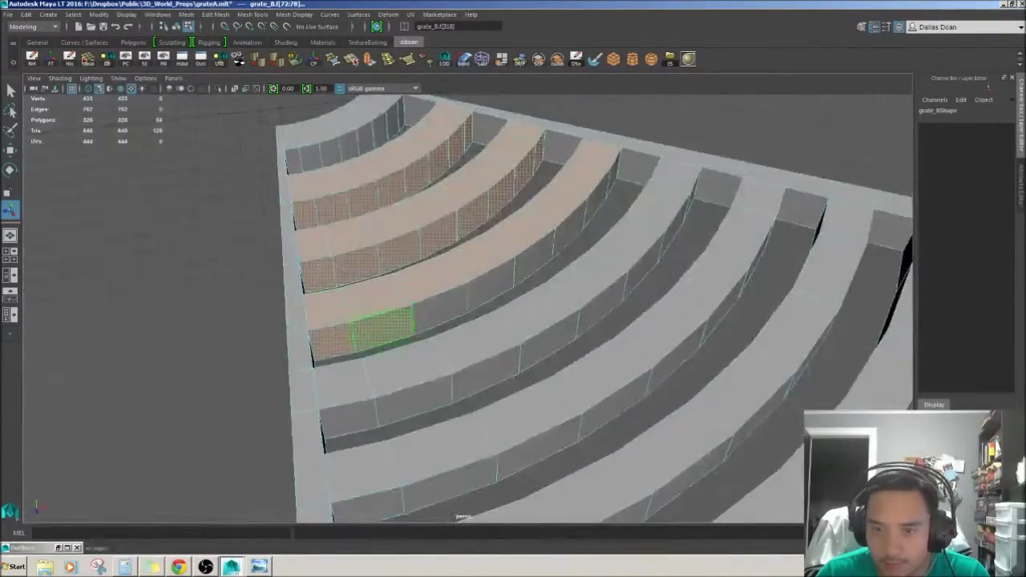
{"action": "left_click_drag", "start_coordinate": [595, 204], "coordinate": [382, 381], "text": "alt"}
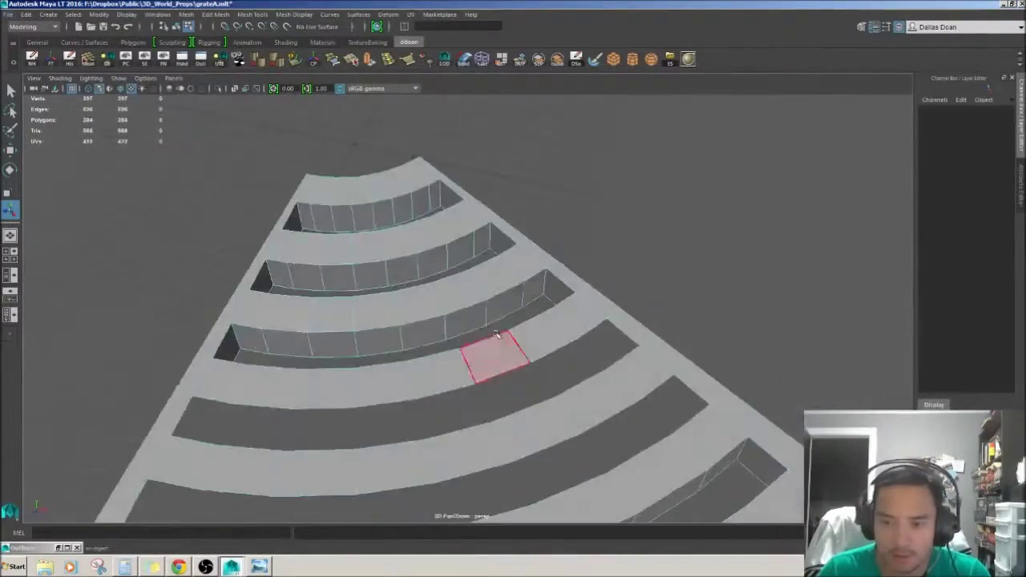
Delete the selected slot wall faces and one leftover face
{"action": "left_click_drag", "start_coordinate": [597, 335], "coordinate": [377, 415], "text": "alt"}
{"action": "key", "text": "Delete"}
{"action": "left_click", "coordinate": [596, 337]}
{"action": "key", "text": "Delete"}
{"action": "left_click_drag", "start_coordinate": [376, 340], "coordinate": [321, 238], "text": "alt"}
Extrude the selected face strip, undo an accidental move, and clear the selection
{"action": "key", "text": "ctrl+e"}
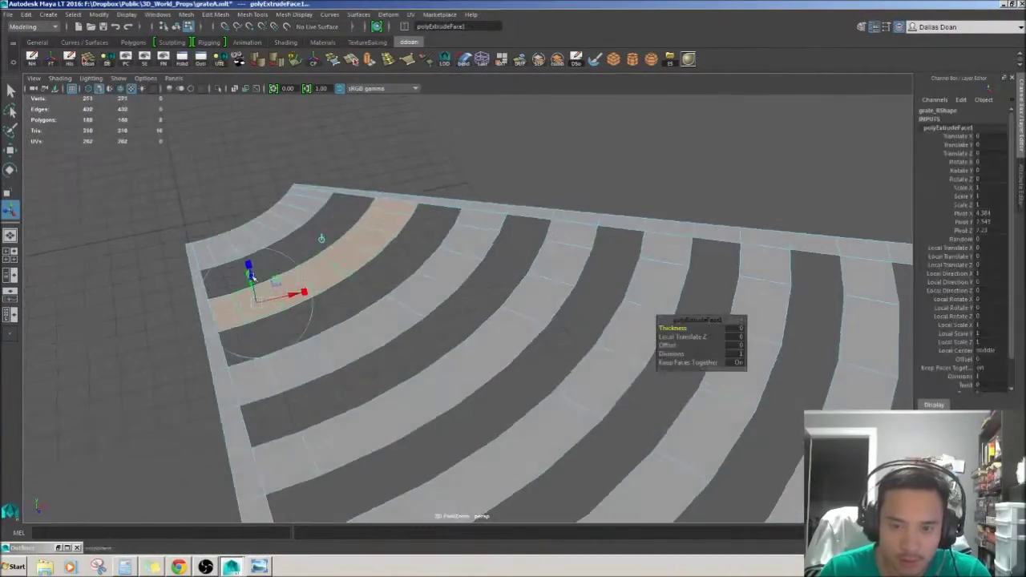
{"action": "left_click_drag", "start_coordinate": [252, 284], "coordinate": [521, 259], "text": "alt"}
{"action": "key", "text": "q"}
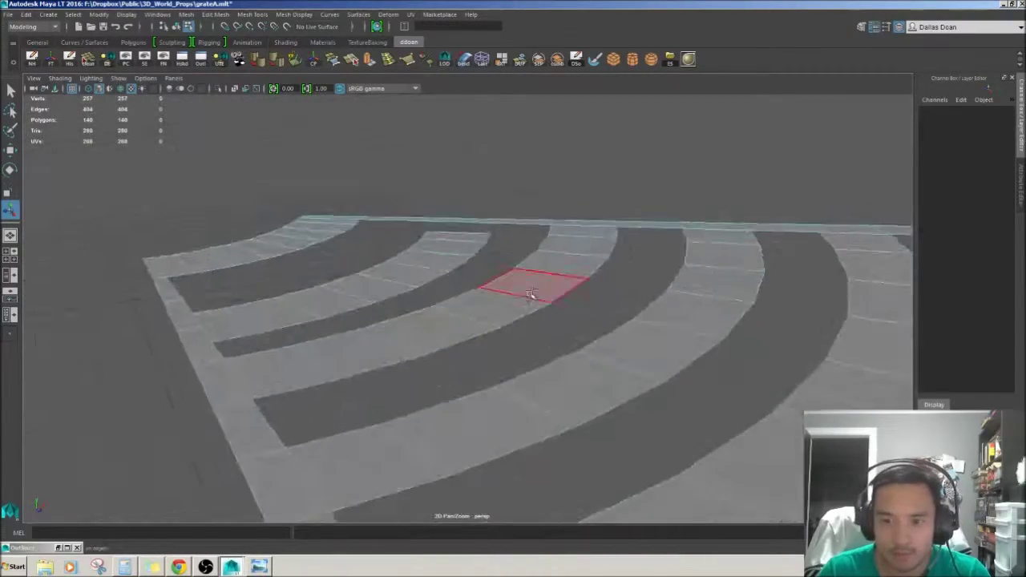
{"action": "key", "text": "ctrl+e"}
{"action": "left_click_drag", "start_coordinate": [530, 294], "coordinate": [561, 324], "text": "alt"}
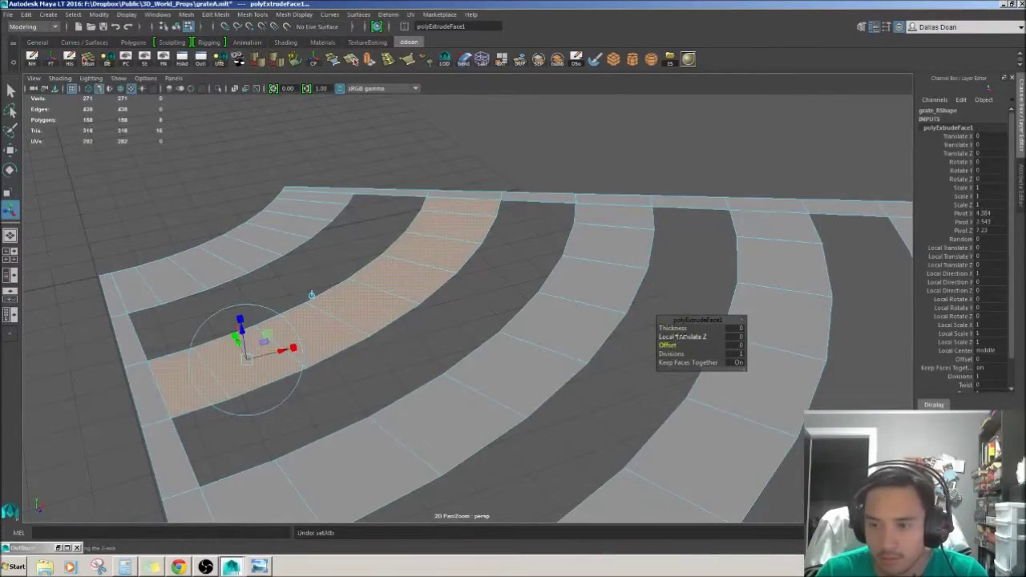
{"action": "left_click_drag", "start_coordinate": [420, 296], "coordinate": [572, 293], "text": "alt"}
{"action": "key", "text": "w"}
{"action": "key", "text": "ctrl+z"}
{"action": "left_click", "coordinate": [572, 293]}
{"action": "left_click_drag", "start_coordinate": [519, 206], "coordinate": [456, 237], "text": "alt"}
Select and extrude each curved bar's face ring in turn to give it thickness
{"action": "double_click", "coordinate": [664, 268], "text": "shift"}
{"action": "key", "text": "ctrl+e"}
{"action": "left_click_drag", "start_coordinate": [392, 282], "coordinate": [674, 180], "text": "alt"}
{"action": "left_click_drag", "start_coordinate": [674, 180], "coordinate": [635, 286]}
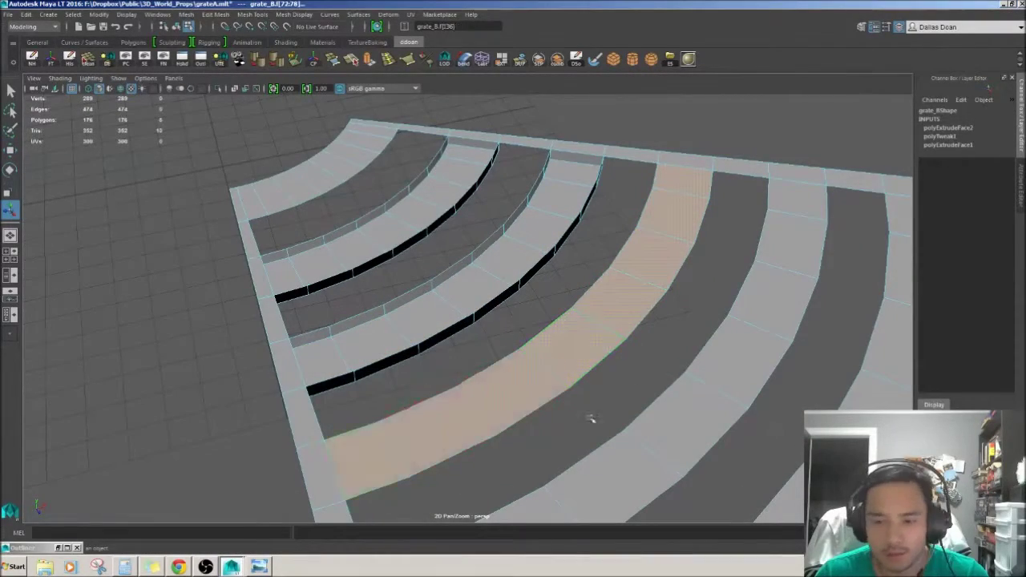
{"action": "left_click_drag", "start_coordinate": [591, 418], "coordinate": [406, 393], "text": "alt"}
{"action": "key", "text": "ctrl+e"}
{"action": "double_click", "coordinate": [405, 393], "text": "shift"}
{"action": "key", "text": "ctrl+e"}
{"action": "left_click_drag", "start_coordinate": [525, 344], "coordinate": [670, 298], "text": "alt"}
{"action": "key", "text": "q"}
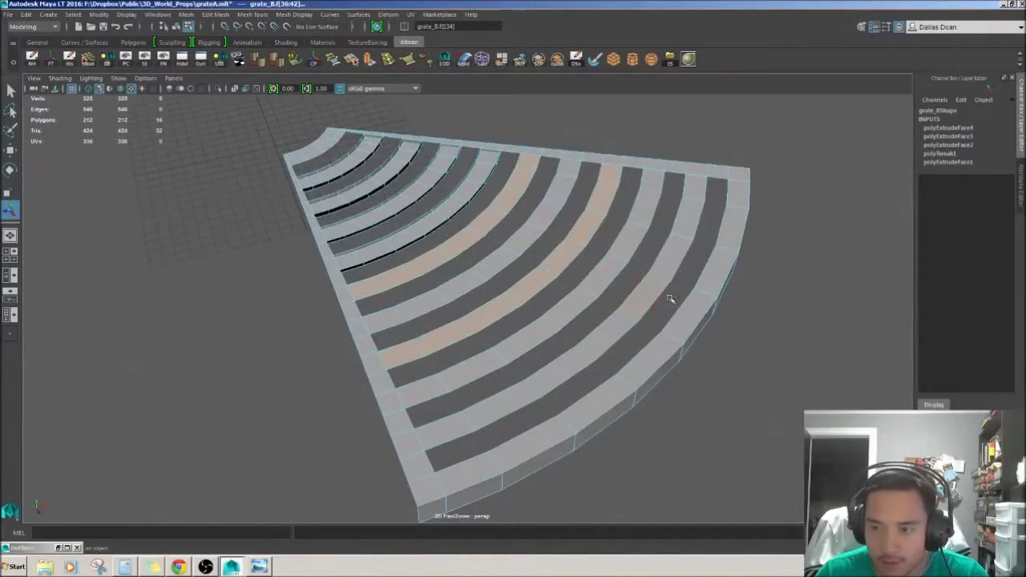
{"action": "key", "text": "ctrl+e"}
{"action": "key", "text": "q"}
{"action": "left_click_drag", "start_coordinate": [513, 270], "coordinate": [661, 212], "text": "alt"}
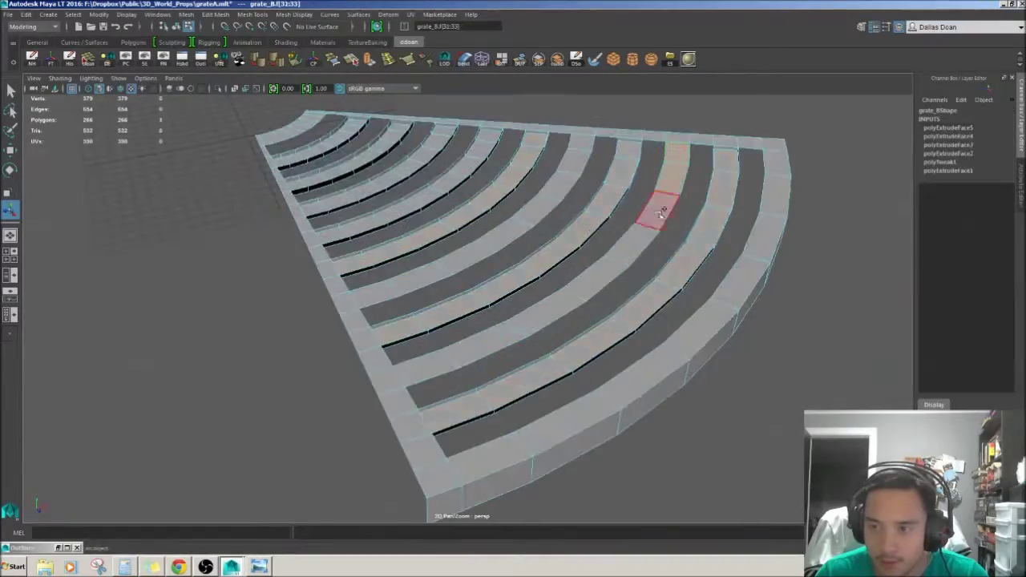
Extrude another bar ring and a single face loop, then select the grate's faces
{"action": "key", "text": "ctrl+e"}
{"action": "left_click_drag", "start_coordinate": [421, 366], "coordinate": [583, 200], "text": "alt"}
{"action": "key", "text": "q"}
{"action": "left_click", "coordinate": [588, 179]}
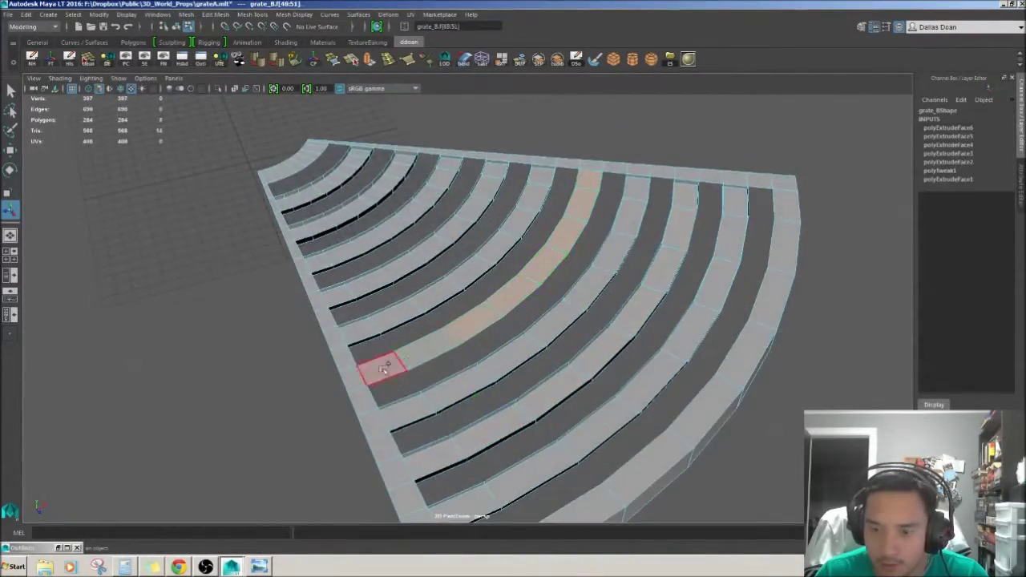
{"action": "key", "text": "ctrl+e"}
{"action": "key", "text": "F8"}
{"action": "left_click_drag", "start_coordinate": [449, 281], "coordinate": [499, 283], "text": "alt"}
{"action": "scroll", "coordinate": [503, 246], "scroll_direction": "up", "scroll_amount": 5}
{"action": "left_click", "coordinate": [596, 172]}
{"action": "left_click_drag", "start_coordinate": [628, 234], "coordinate": [324, 273], "text": "alt"}
{"action": "left_click", "coordinate": [399, 328]}
Delete the three extra face rows from the grate wedge
{"action": "left_click_drag", "start_coordinate": [519, 268], "coordinate": [470, 257], "text": "alt"}
{"action": "key", "text": "Delete"}
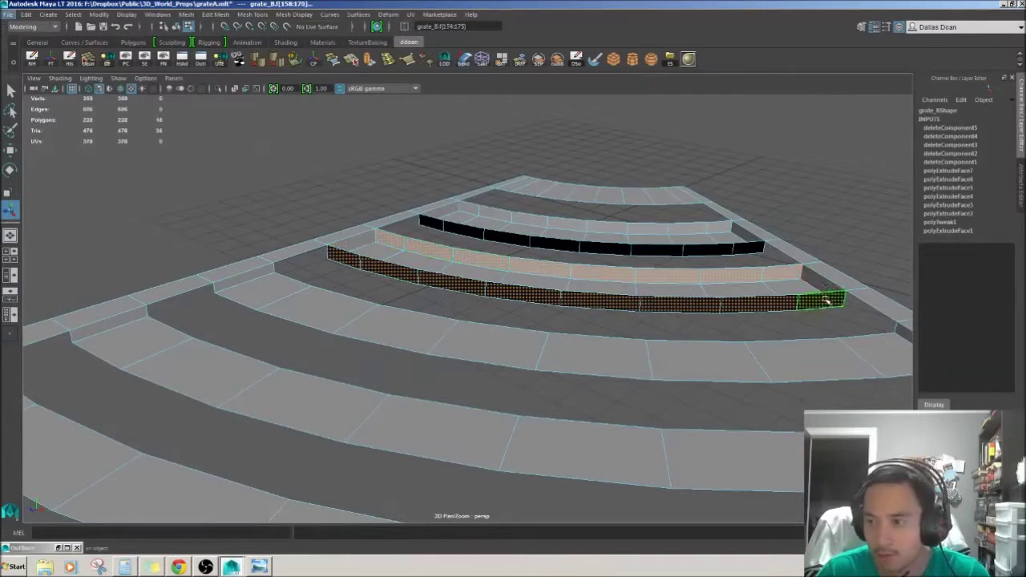
{"action": "key", "text": "Delete"}
{"action": "left_click_drag", "start_coordinate": [826, 300], "coordinate": [490, 255], "text": "alt"}
{"action": "double_click", "coordinate": [490, 255]}
{"action": "key", "text": "Delete"}
{"action": "left_click_drag", "start_coordinate": [834, 300], "coordinate": [477, 333], "text": "alt"}
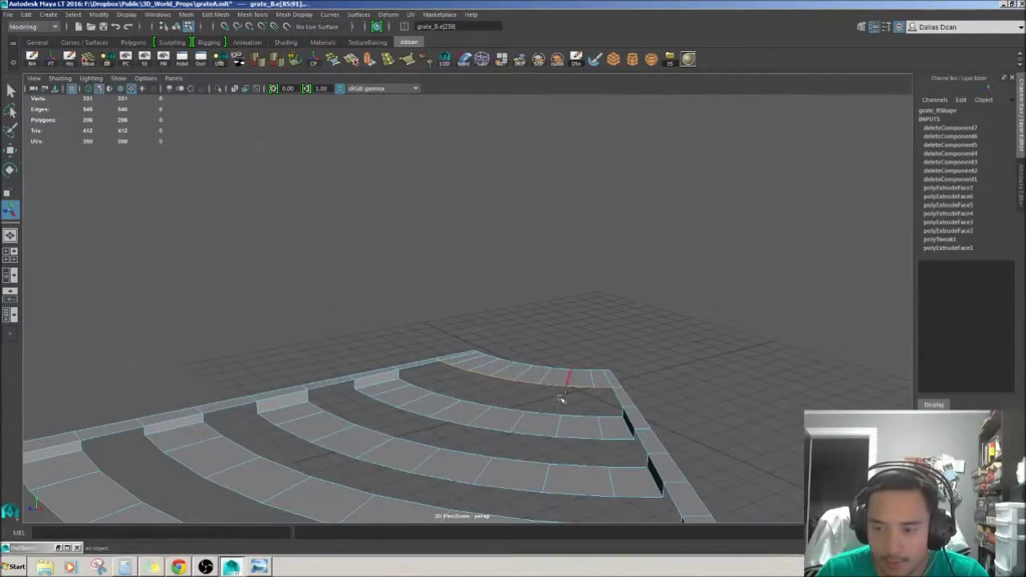
Extrude the selected edge loop, then return to object selection
{"action": "key", "text": "ctrl+e"}
{"action": "scroll", "coordinate": [505, 464], "scroll_direction": "up", "scroll_amount": 5}
{"action": "key", "text": "F8"}
Insert an edge loop along the curved bar
{"action": "left_click_drag", "start_coordinate": [505, 464], "coordinate": [441, 310], "text": "alt"}
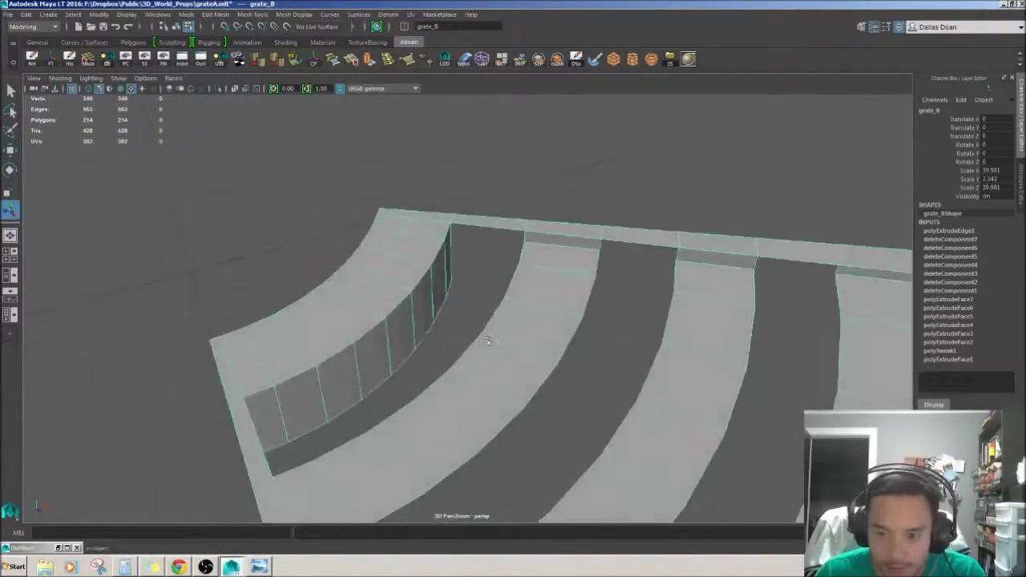
{"action": "left_click_drag", "start_coordinate": [486, 340], "coordinate": [483, 289], "text": "alt"}
{"action": "scroll", "coordinate": [483, 289], "scroll_direction": "up", "scroll_amount": 3}
{"action": "left_click", "coordinate": [427, 290]}
{"action": "key", "text": "w"}
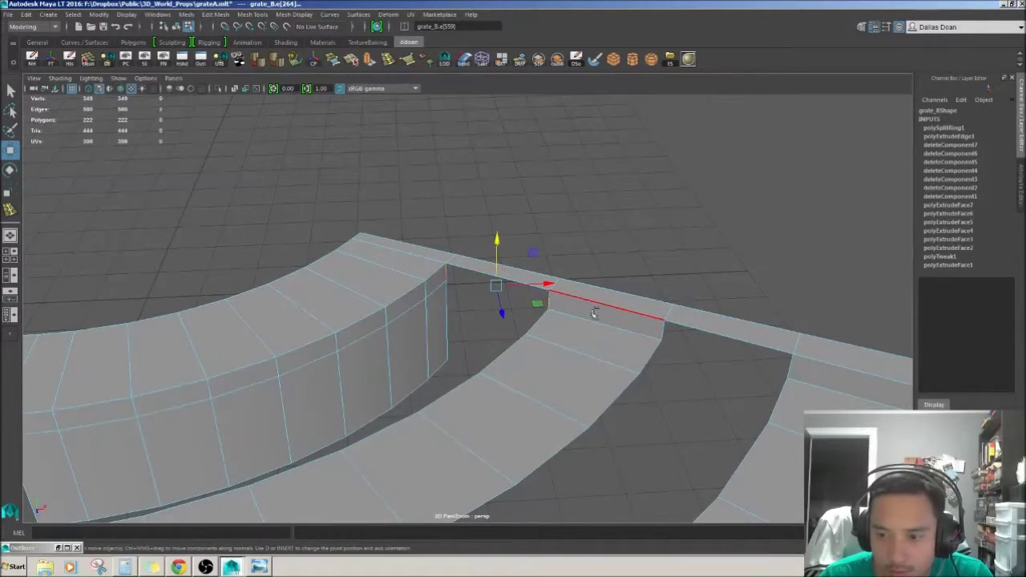
{"action": "left_click_drag", "start_coordinate": [579, 427], "coordinate": [514, 364], "text": "alt"}
Pick an edge on the top rim and a face on the grate for bridging
{"action": "key", "text": "F10"}
{"action": "scroll", "coordinate": [447, 287], "scroll_direction": "up", "scroll_amount": 5}
{"action": "left_click_drag", "start_coordinate": [447, 287], "coordinate": [479, 239], "text": "alt"}
{"action": "left_click", "coordinate": [585, 249]}
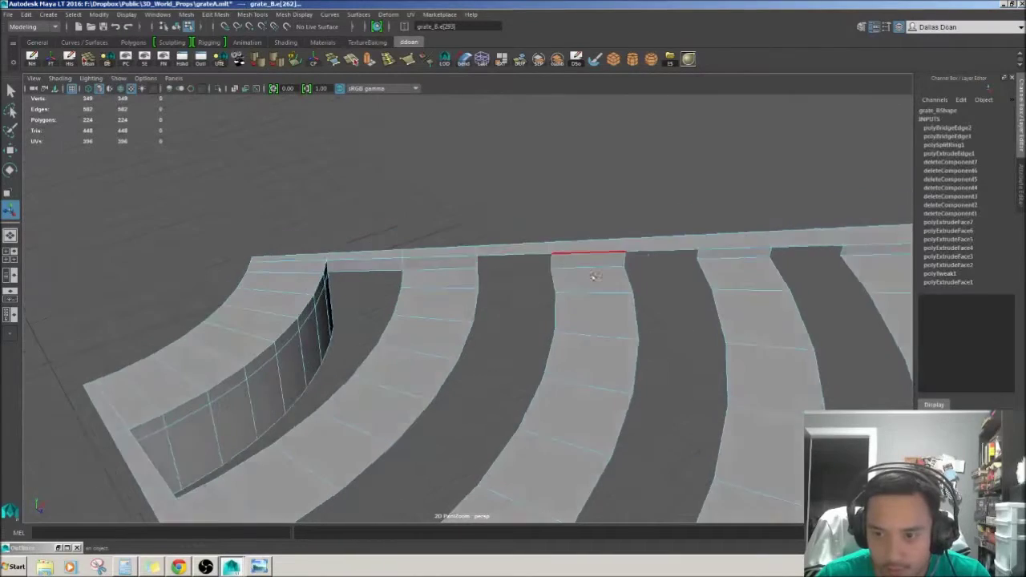
{"action": "scroll", "coordinate": [503, 383], "scroll_direction": "up", "scroll_amount": 2}
{"action": "left_click_drag", "start_coordinate": [502, 383], "coordinate": [642, 321], "text": "alt"}
{"action": "right_click_drag", "start_coordinate": [642, 321], "coordinate": [657, 305], "text": "shift"}
{"action": "left_click_drag", "start_coordinate": [642, 320], "coordinate": [529, 353], "text": "alt"}
{"action": "left_click", "coordinate": [494, 282]}
Delete the stray faces and bridge the first pair of bar and rim edges
{"action": "key", "text": "Delete"}
{"action": "key", "text": "Delete"}
{"action": "left_click", "coordinate": [527, 291]}
{"action": "left_click_drag", "start_coordinate": [723, 401], "coordinate": [305, 293], "text": "alt"}
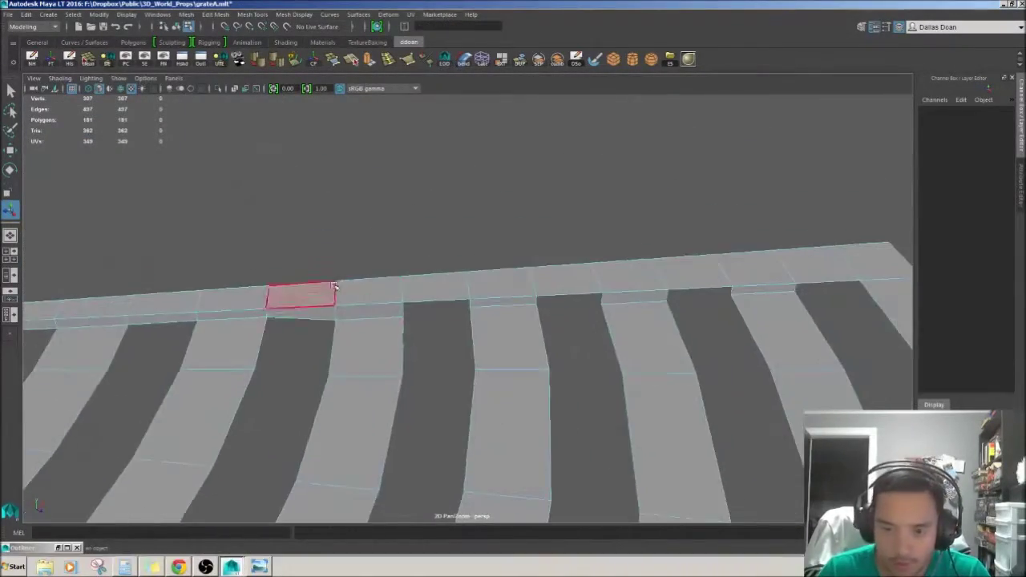
{"action": "left_click", "coordinate": [472, 303]}
{"action": "left_click", "coordinate": [516, 282], "text": "shift"}
{"action": "right_click_drag", "start_coordinate": [516, 285], "coordinate": [481, 341], "text": "shift"}
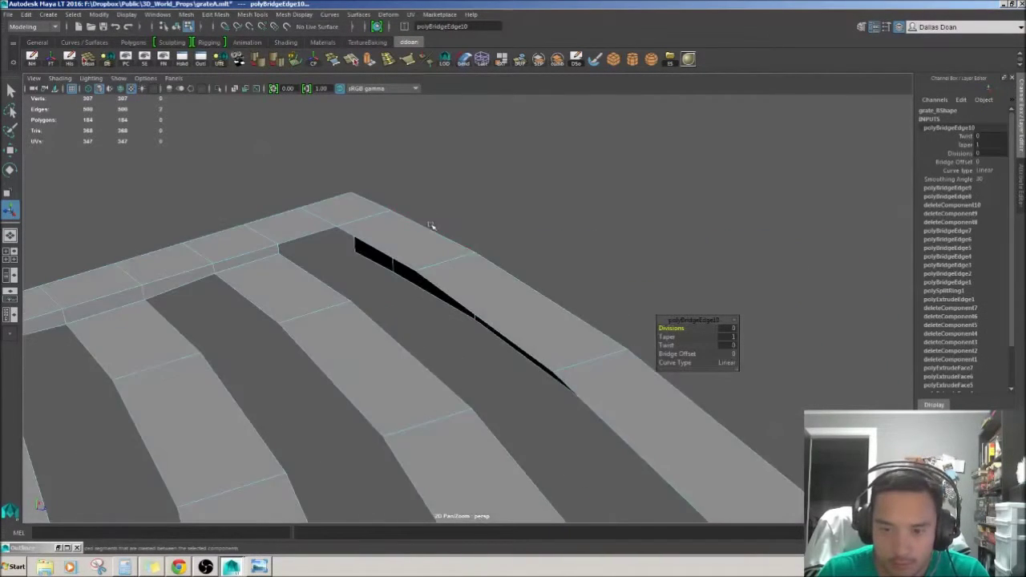
Extrude a single open edge toward the side rail
{"action": "left_click", "coordinate": [431, 226]}
{"action": "left_click_drag", "start_coordinate": [430, 226], "coordinate": [492, 284], "text": "alt"}
{"action": "left_click_drag", "start_coordinate": [508, 343], "coordinate": [462, 319], "text": "alt"}
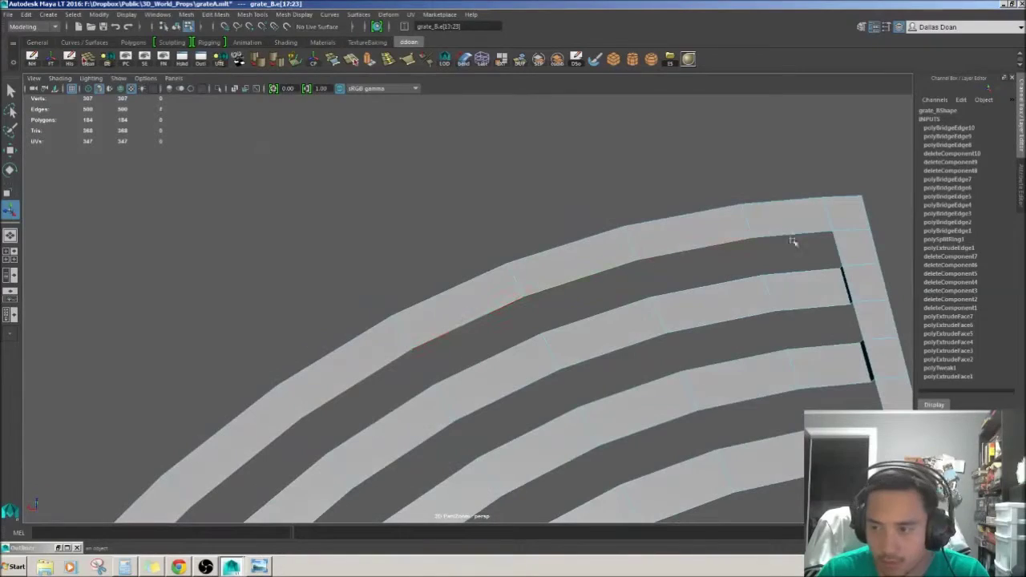
{"action": "key", "text": "ctrl+e"}
{"action": "left_click_drag", "start_coordinate": [649, 261], "coordinate": [583, 312], "text": "alt"}
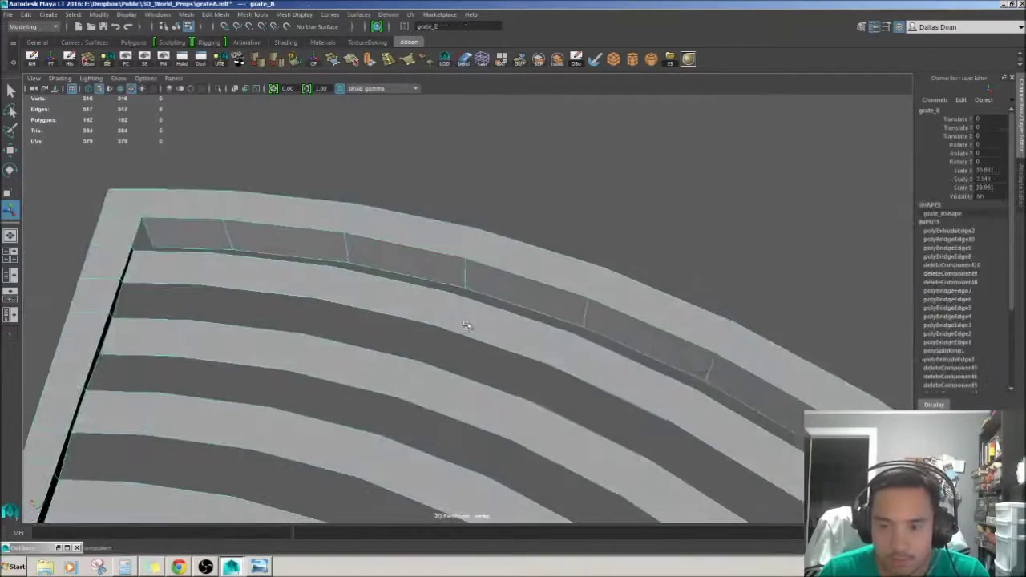
{"action": "left_click_drag", "start_coordinate": [467, 324], "coordinate": [464, 295], "text": "alt"}
{"action": "key", "text": "w"}
Bridge the remaining gap between the bar ends and the rim
{"action": "left_click_drag", "start_coordinate": [458, 397], "coordinate": [498, 331], "text": "alt"}
{"action": "left_click_drag", "start_coordinate": [536, 433], "coordinate": [498, 250], "text": "alt"}
{"action": "left_click_drag", "start_coordinate": [528, 364], "coordinate": [704, 351], "text": "alt"}
{"action": "key", "text": "g"}
{"action": "key", "text": "g"}
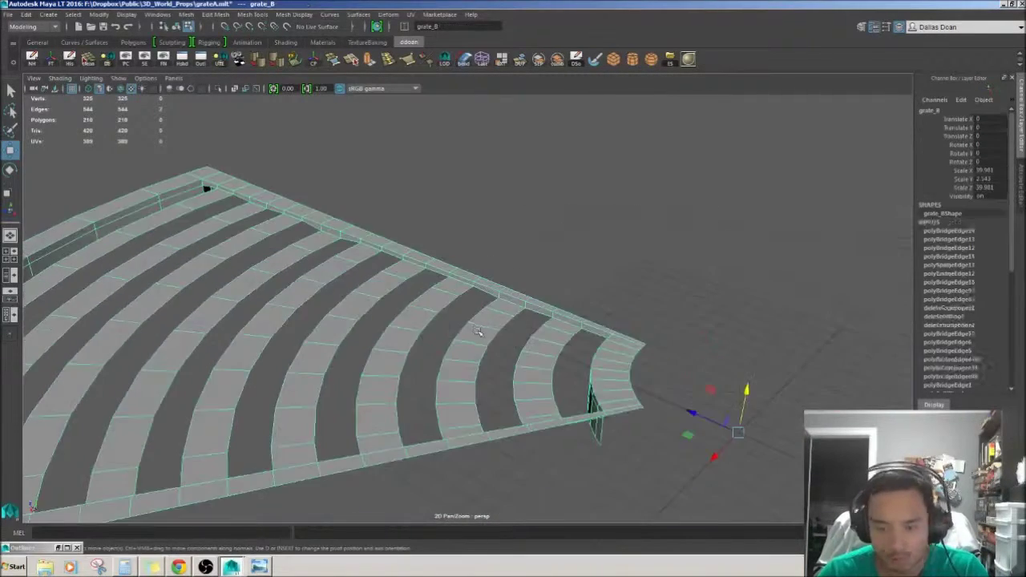
{"action": "left_click_drag", "start_coordinate": [915, 305], "coordinate": [641, 377]}
Select three bar edge loops, starting with the inner wall, and extrude them down
{"action": "double_click", "coordinate": [275, 355]}
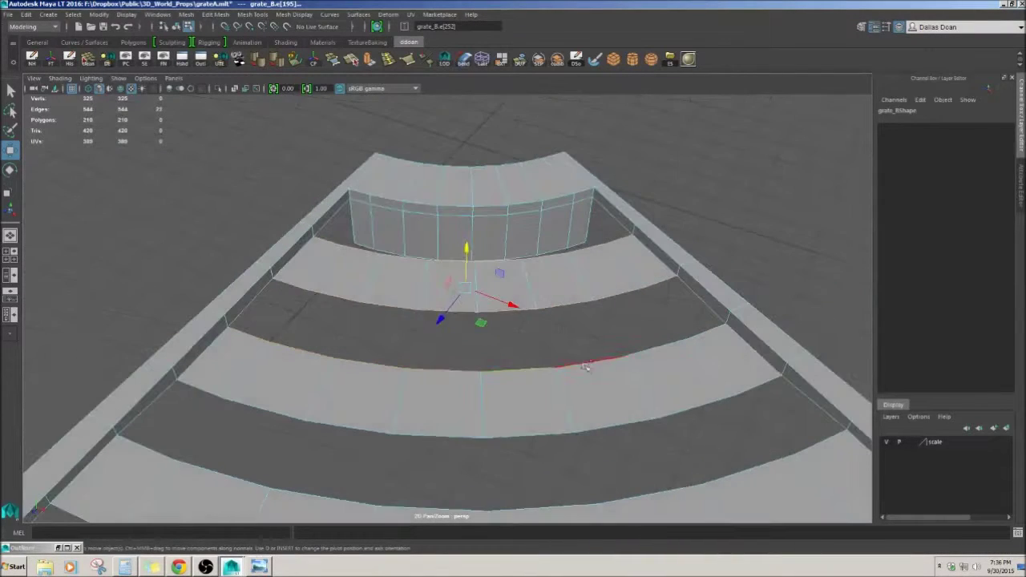
{"action": "double_click", "coordinate": [302, 413], "text": "shift"}
{"action": "left_click_drag", "start_coordinate": [301, 414], "coordinate": [378, 311], "text": "alt"}
{"action": "double_click", "coordinate": [250, 262], "text": "shift"}
{"action": "left_click_drag", "start_coordinate": [250, 262], "coordinate": [441, 277], "text": "alt"}
{"action": "mouse_move", "coordinate": [423, 354]}
{"action": "left_mouse_down", "text": "alt"}
{"action": "mouse_move", "coordinate": [420, 387]}
{"action": "mouse_move", "coordinate": [431, 389]}
{"action": "mouse_move", "coordinate": [344, 374]}
{"action": "mouse_move", "coordinate": [414, 347]}
{"action": "left_mouse_up", "text": "alt"}
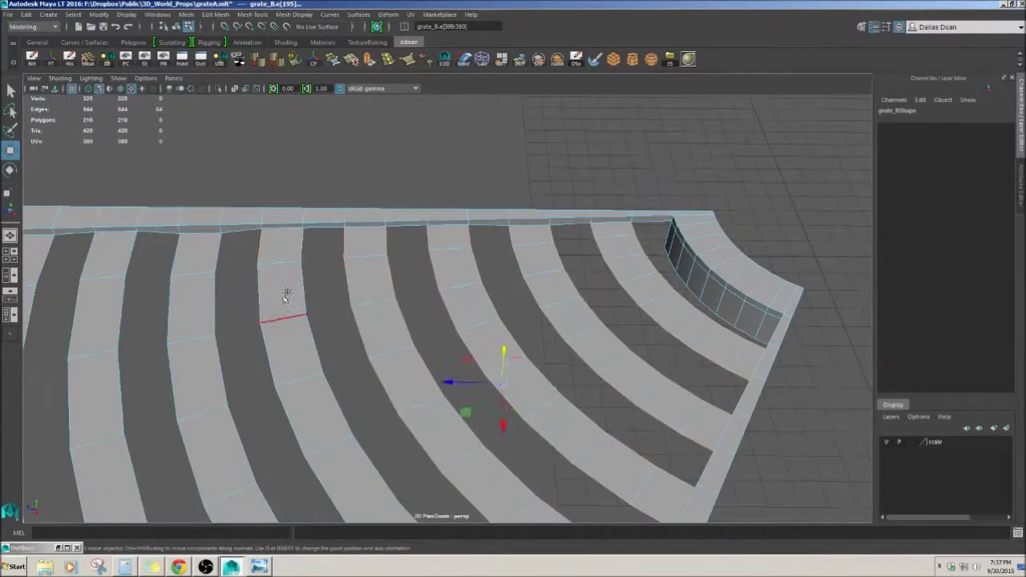
{"action": "left_click_drag", "start_coordinate": [286, 296], "coordinate": [394, 377], "text": "alt"}
{"action": "key", "text": "ctrl+e"}
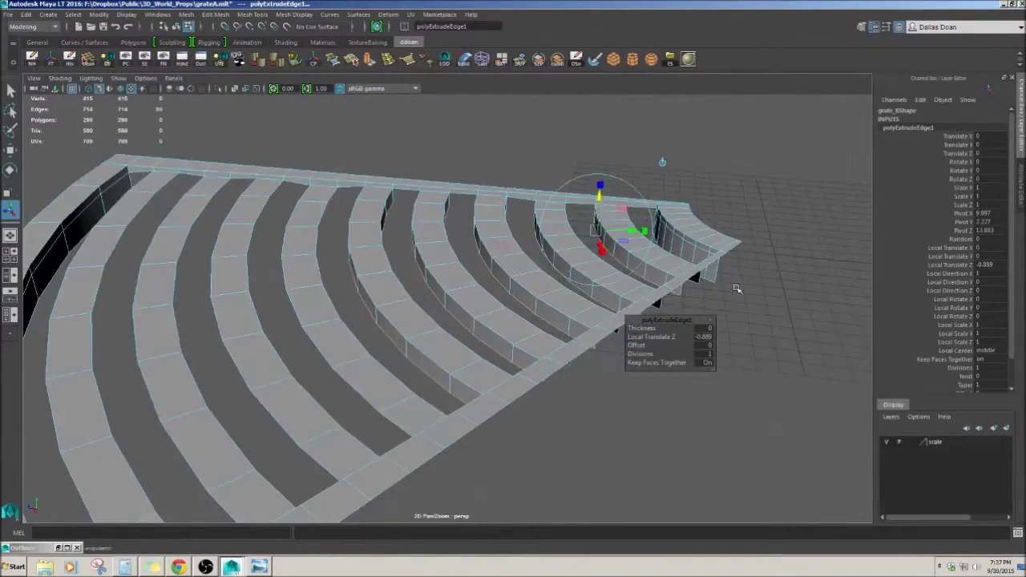
Extrude two more bar edges downward into side walls
{"action": "left_click_drag", "start_coordinate": [477, 273], "coordinate": [438, 227], "text": "alt"}
{"action": "left_click", "coordinate": [490, 288]}
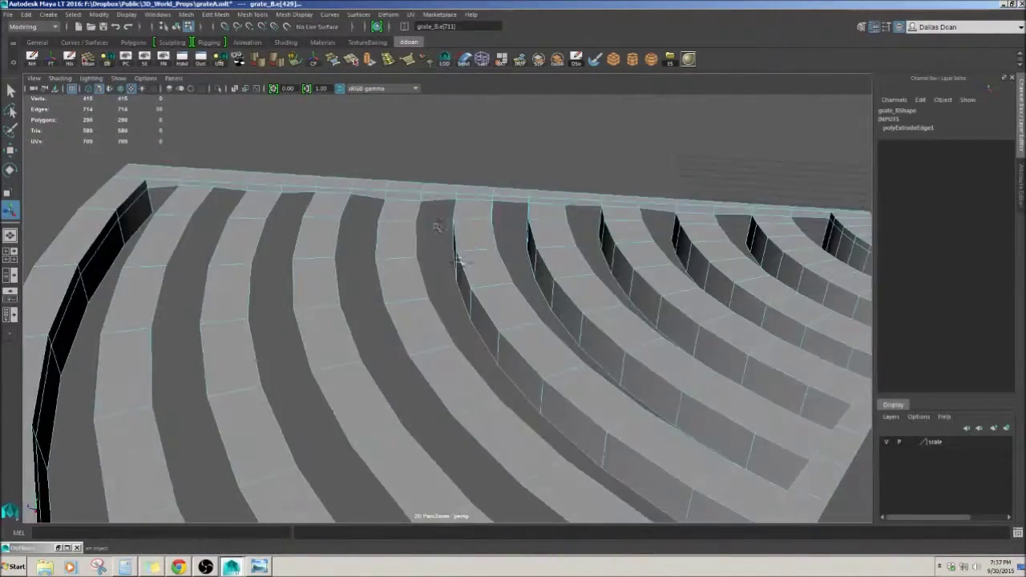
{"action": "left_click_drag", "start_coordinate": [406, 327], "coordinate": [360, 257], "text": "alt"}
{"action": "left_click", "coordinate": [334, 337]}
{"action": "key", "text": "ctrl+e"}
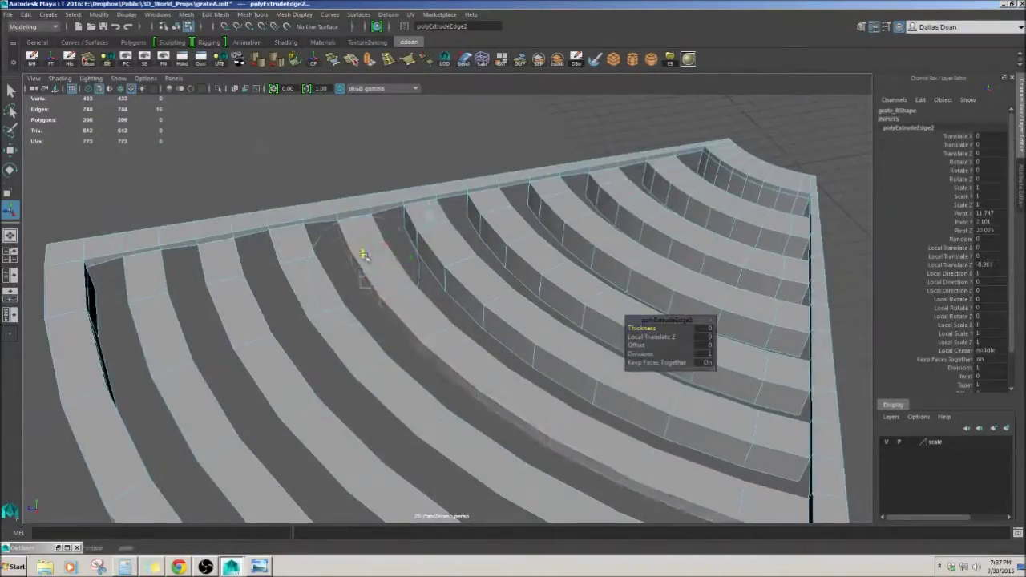
{"action": "left_click_drag", "start_coordinate": [476, 313], "coordinate": [385, 273], "text": "alt"}
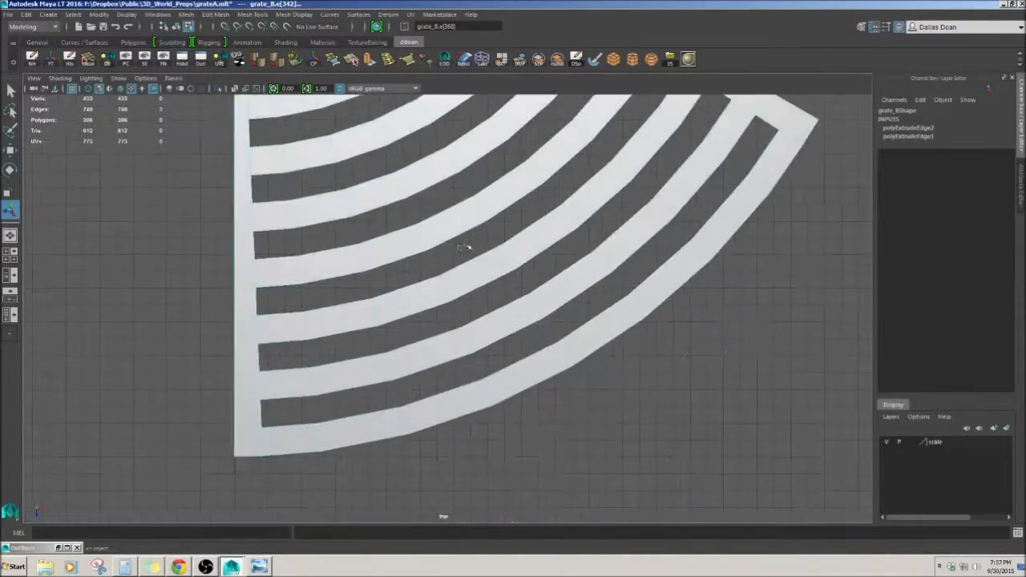
Box-select the bar-end edges in top view and extrude them in perspective
{"action": "scroll", "coordinate": [470, 245], "scroll_direction": "up", "scroll_amount": 2}
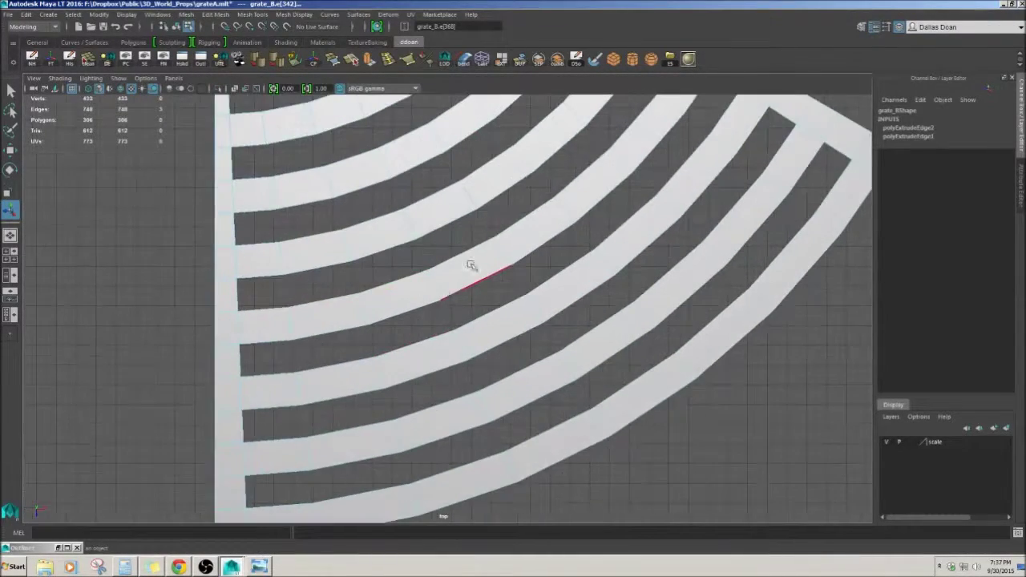
{"action": "scroll", "coordinate": [619, 138], "scroll_direction": "up", "scroll_amount": 3}
{"action": "scroll", "coordinate": [556, 256], "scroll_direction": "down", "scroll_amount": 2}
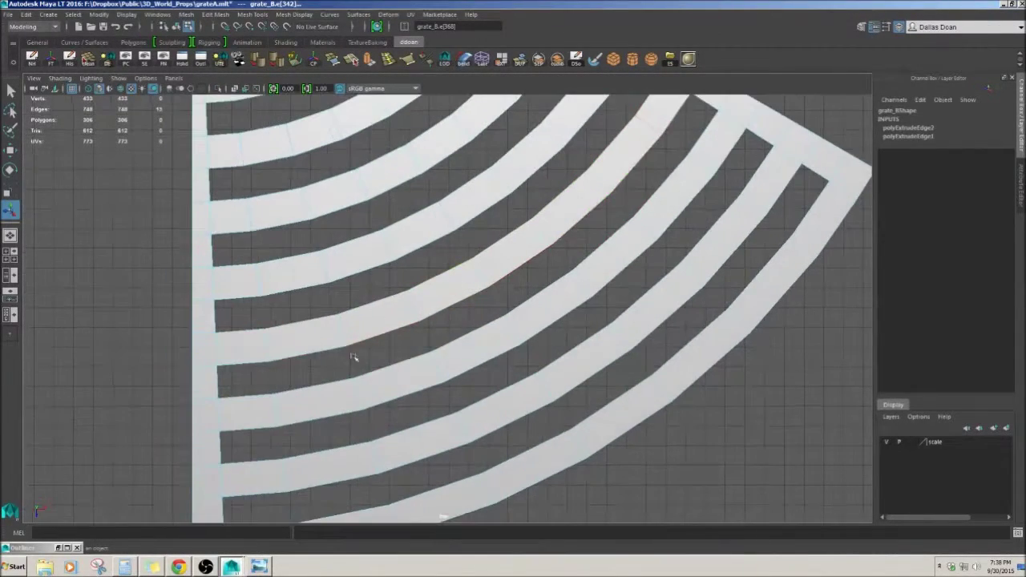
{"action": "left_click_drag", "start_coordinate": [248, 317], "coordinate": [262, 371]}
{"action": "scroll", "coordinate": [437, 309], "scroll_direction": "down", "scroll_amount": 3}
{"action": "scroll", "coordinate": [497, 232], "scroll_direction": "up", "scroll_amount": 5}
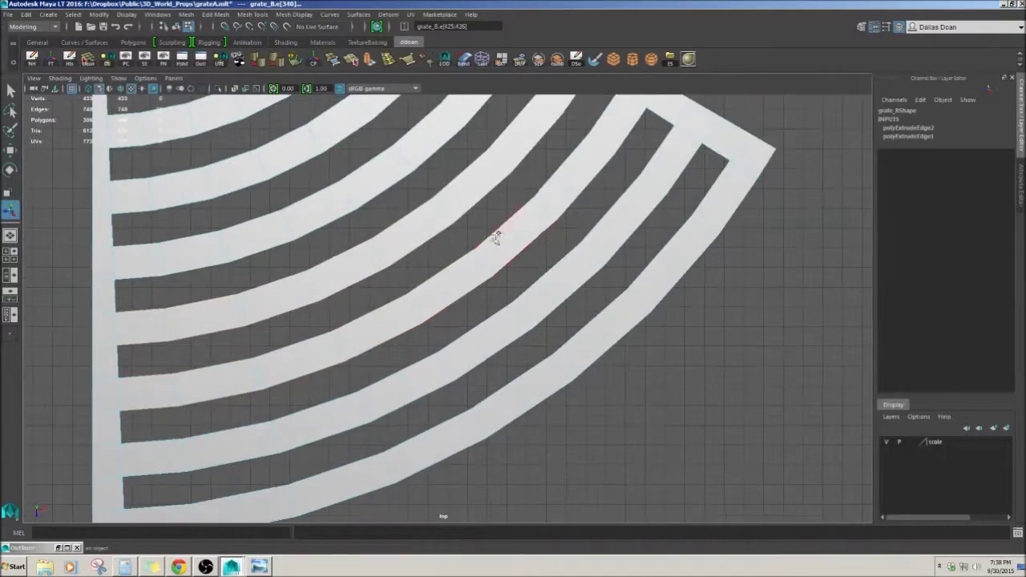
{"action": "scroll", "coordinate": [569, 239], "scroll_direction": "down", "scroll_amount": 3}
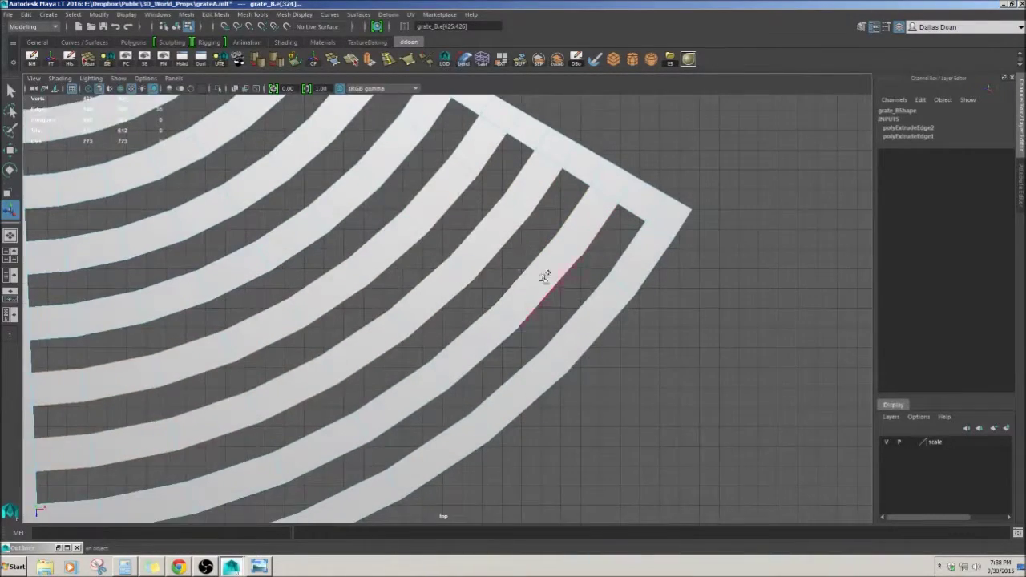
{"action": "middle_click_drag", "start_coordinate": [470, 293], "coordinate": [514, 332], "text": "alt"}
{"action": "scroll", "coordinate": [513, 332], "scroll_direction": "up", "scroll_amount": 3}
{"action": "scroll", "coordinate": [490, 300], "scroll_direction": "down", "scroll_amount": 3}
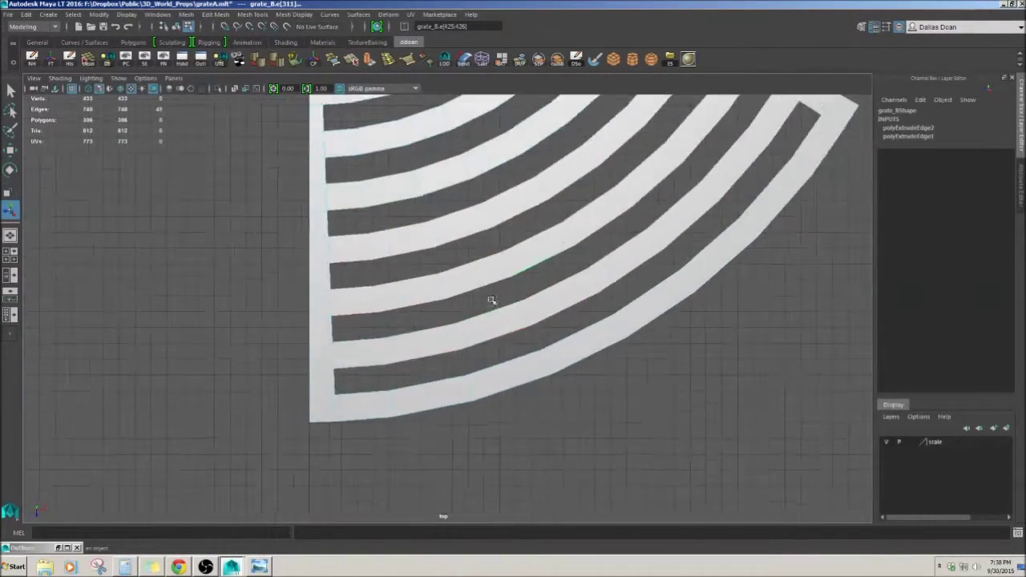
{"action": "key", "text": "space"}
{"action": "key", "text": "space"}
{"action": "key", "text": "ctrl+e"}
Inspect the extruded bars, then pick a face and a corner edge
{"action": "left_click_drag", "start_coordinate": [561, 241], "coordinate": [669, 186], "text": "alt"}
{"action": "left_click_drag", "start_coordinate": [481, 263], "coordinate": [458, 263], "text": "alt"}
{"action": "left_click_drag", "start_coordinate": [479, 334], "coordinate": [241, 372], "text": "alt"}
{"action": "left_click", "coordinate": [240, 372]}
{"action": "scroll", "coordinate": [274, 256], "scroll_direction": "up", "scroll_amount": 5}
{"action": "scroll", "coordinate": [274, 257], "scroll_direction": "down", "scroll_amount": 5}
{"action": "left_click_drag", "start_coordinate": [274, 257], "coordinate": [495, 371], "text": "alt"}
{"action": "left_click", "coordinate": [495, 371]}
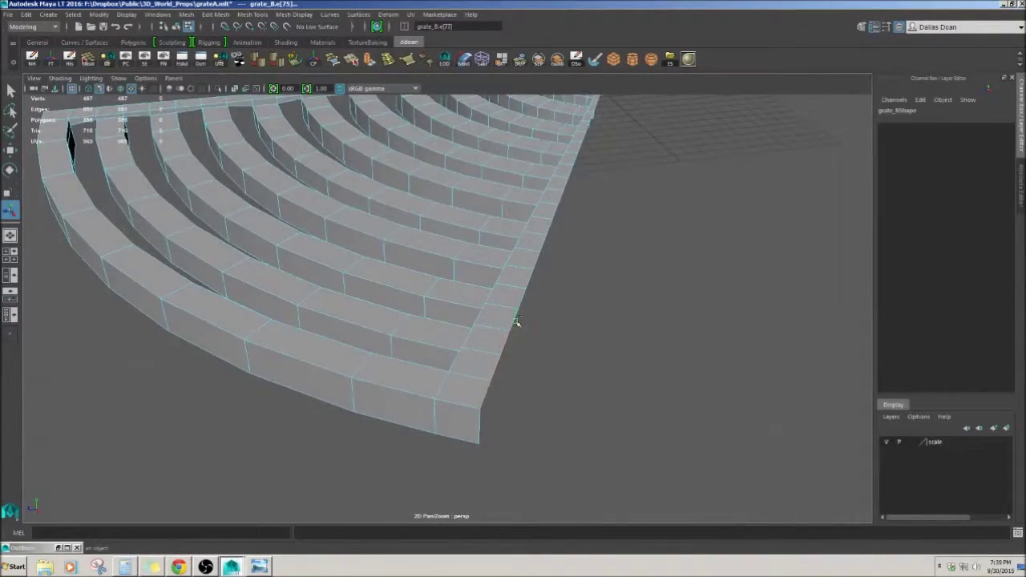
Turn off the smoothed mesh preview with the 1 key
{"action": "mouse_move", "coordinate": [516, 320]}
{"action": "left_mouse_down", "text": "alt"}
{"action": "mouse_move", "coordinate": [527, 336]}
{"action": "mouse_move", "coordinate": [545, 307]}
{"action": "mouse_move", "coordinate": [504, 309]}
{"action": "left_mouse_up", "text": "alt"}
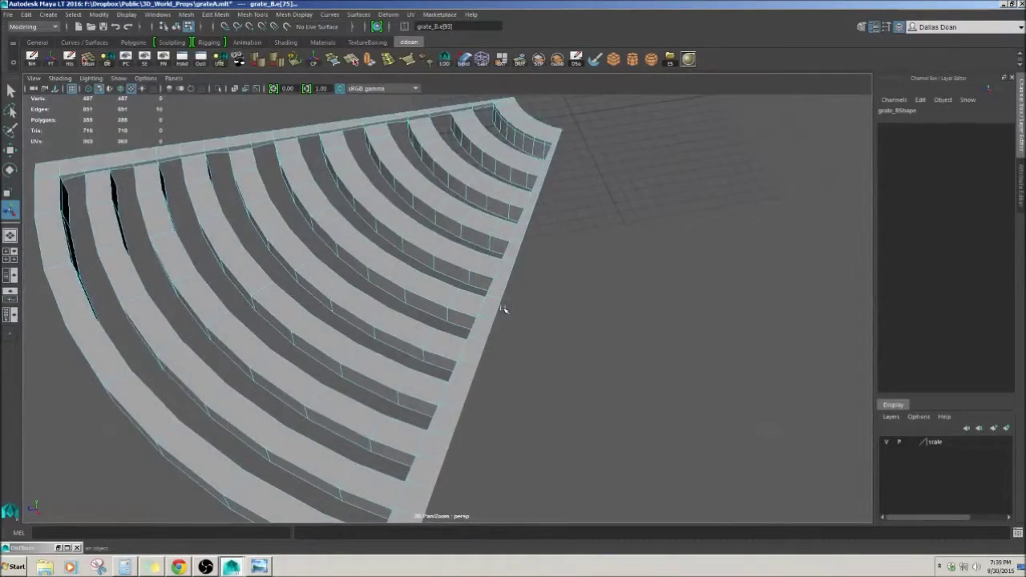
{"action": "left_click_drag", "start_coordinate": [530, 258], "coordinate": [362, 374], "text": "alt"}
{"action": "scroll", "coordinate": [534, 304], "scroll_direction": "down", "scroll_amount": 3}
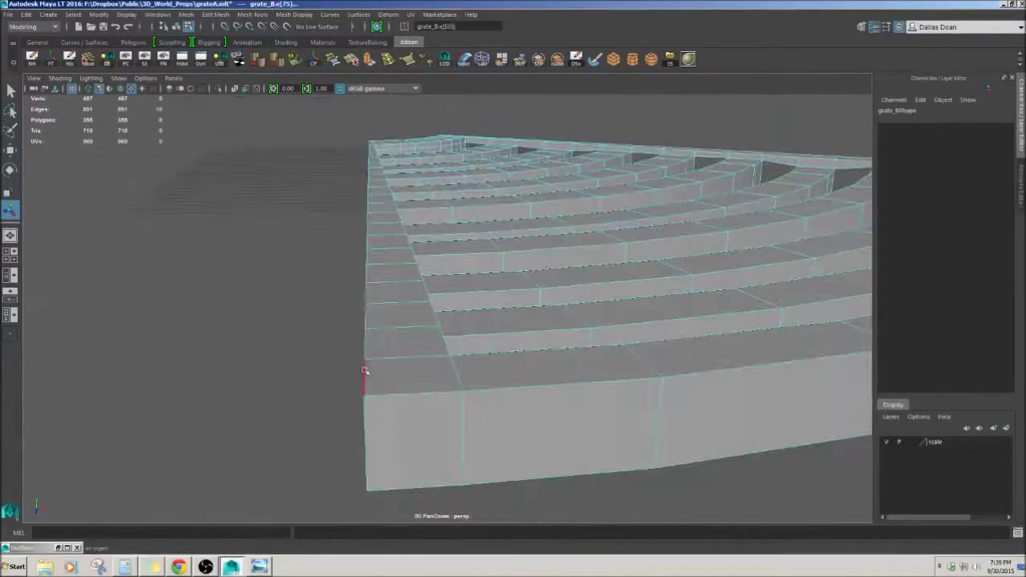
{"action": "scroll", "coordinate": [458, 371], "scroll_direction": "down", "scroll_amount": 3}
{"action": "key", "text": "1"}
Extrude the 21 straight-side edges downward into a wall
{"action": "left_click_drag", "start_coordinate": [541, 314], "coordinate": [529, 373], "text": "alt"}
{"action": "scroll", "coordinate": [550, 415], "scroll_direction": "up", "scroll_amount": 5}
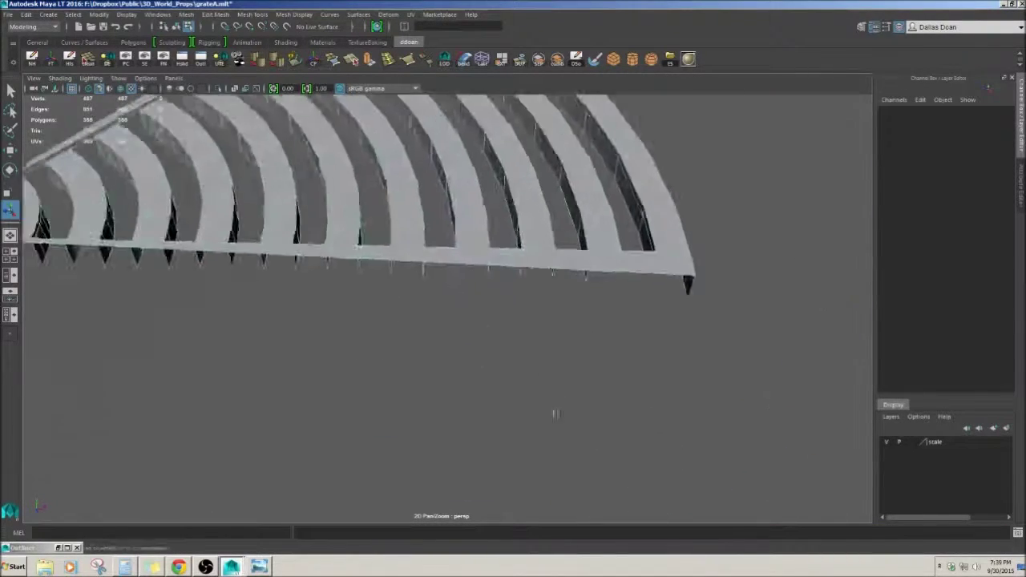
{"action": "left_click_drag", "start_coordinate": [550, 415], "coordinate": [542, 342], "text": "alt"}
{"action": "left_click_drag", "start_coordinate": [280, 354], "coordinate": [481, 226], "text": "alt"}
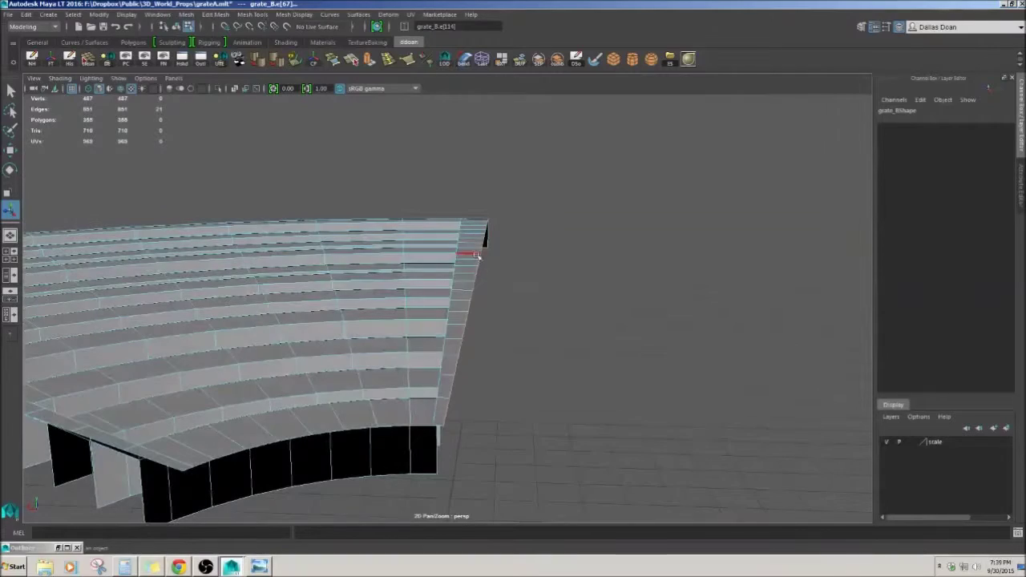
{"action": "key", "text": "ctrl+e"}
{"action": "left_click_drag", "start_coordinate": [547, 248], "coordinate": [629, 342], "text": "alt"}
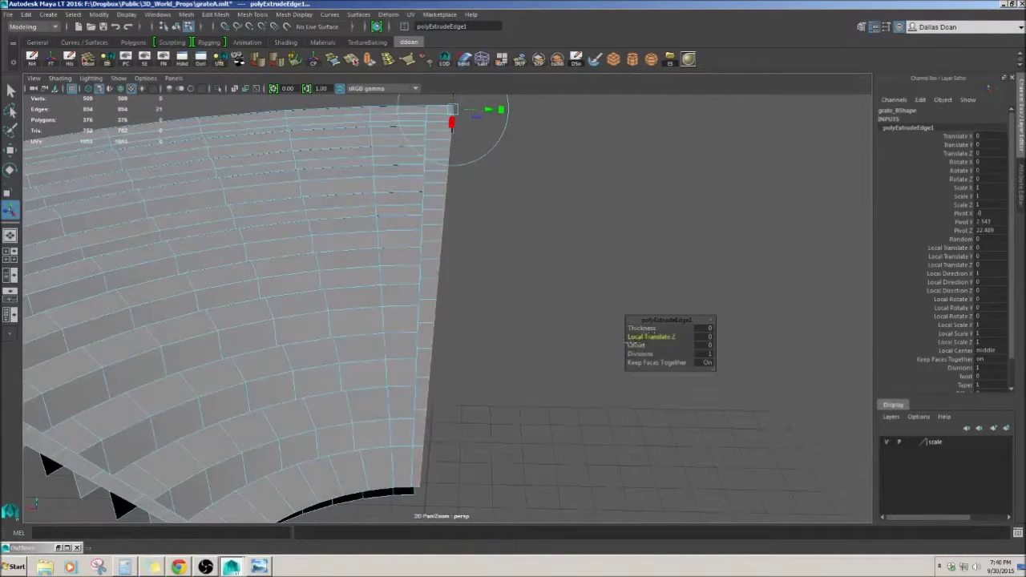
{"action": "left_click_drag", "start_coordinate": [498, 364], "coordinate": [449, 337], "text": "alt"}
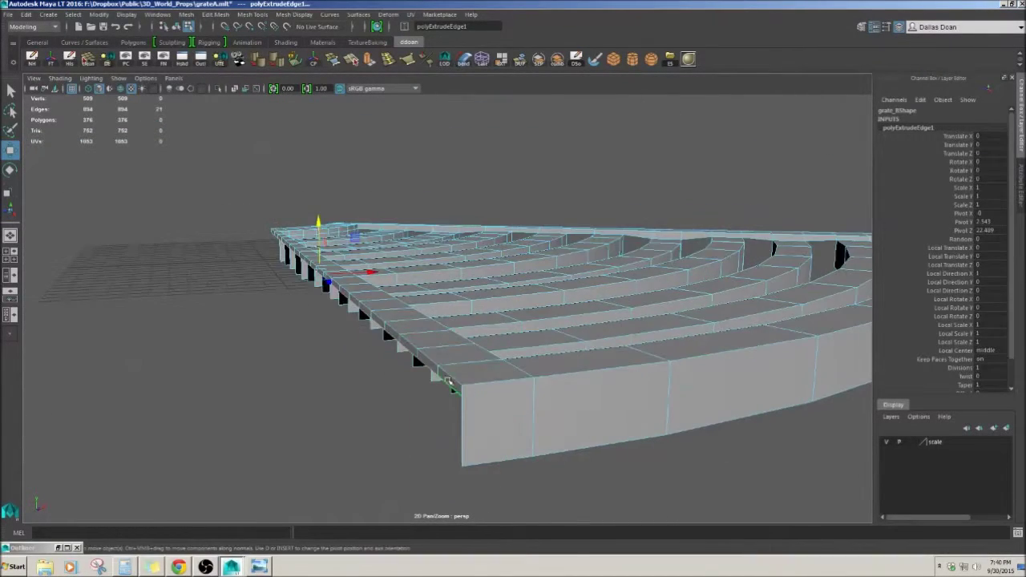
Select an edge on the grate and view it from overhead
{"action": "left_click", "coordinate": [453, 340]}
{"action": "scroll", "coordinate": [561, 344], "scroll_direction": "up", "scroll_amount": 5}
{"action": "left_click_drag", "start_coordinate": [577, 353], "coordinate": [694, 206], "text": "alt"}
{"action": "scroll", "coordinate": [607, 362], "scroll_direction": "down", "scroll_amount": 3}
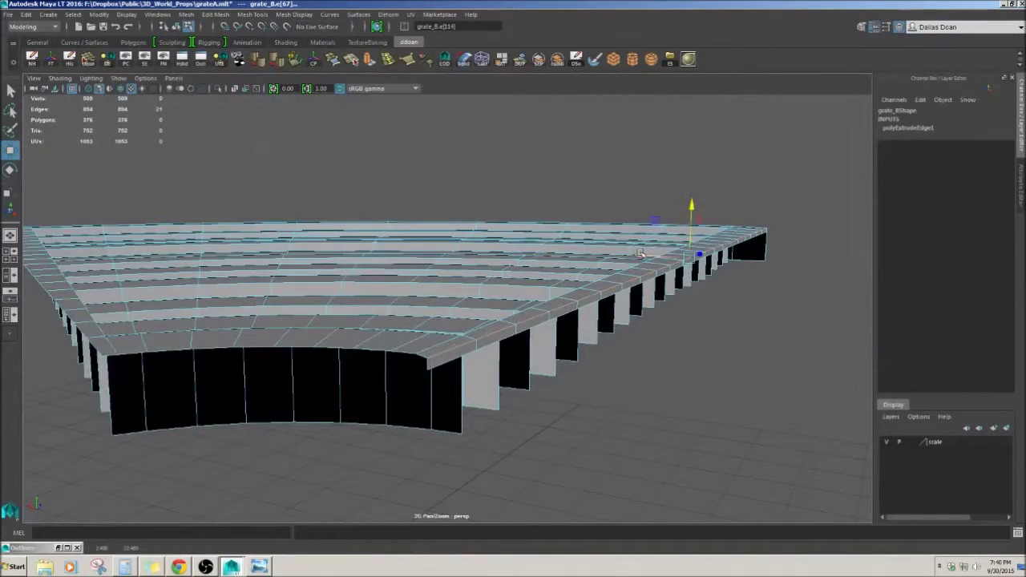
{"action": "left_click_drag", "start_coordinate": [640, 254], "coordinate": [420, 415], "text": "alt"}
Select a face row at the end of the grate and rotate it
{"action": "left_click", "coordinate": [609, 316]}
{"action": "left_click", "coordinate": [561, 314]}
{"action": "left_click", "coordinate": [519, 351]}
{"action": "left_click", "coordinate": [519, 351]}
{"action": "key", "text": "F11"}
{"action": "left_click", "coordinate": [473, 381]}
{"action": "left_click", "coordinate": [513, 361], "text": "shift"}
{"action": "left_click_drag", "start_coordinate": [513, 360], "coordinate": [481, 345], "text": "alt"}
{"action": "key", "text": "e"}
{"action": "key", "text": "w"}
Select a row of seven faces and rotate them
{"action": "mouse_move", "coordinate": [439, 251]}
{"action": "right_mouse_down", "text": "alt"}
{"action": "mouse_move", "coordinate": [464, 275]}
{"action": "mouse_move", "coordinate": [450, 265]}
{"action": "right_mouse_up", "text": "alt"}
{"action": "left_click_drag", "start_coordinate": [449, 265], "coordinate": [521, 241], "text": "alt"}
{"action": "right_click_drag", "start_coordinate": [521, 241], "coordinate": [309, 403], "text": "alt"}
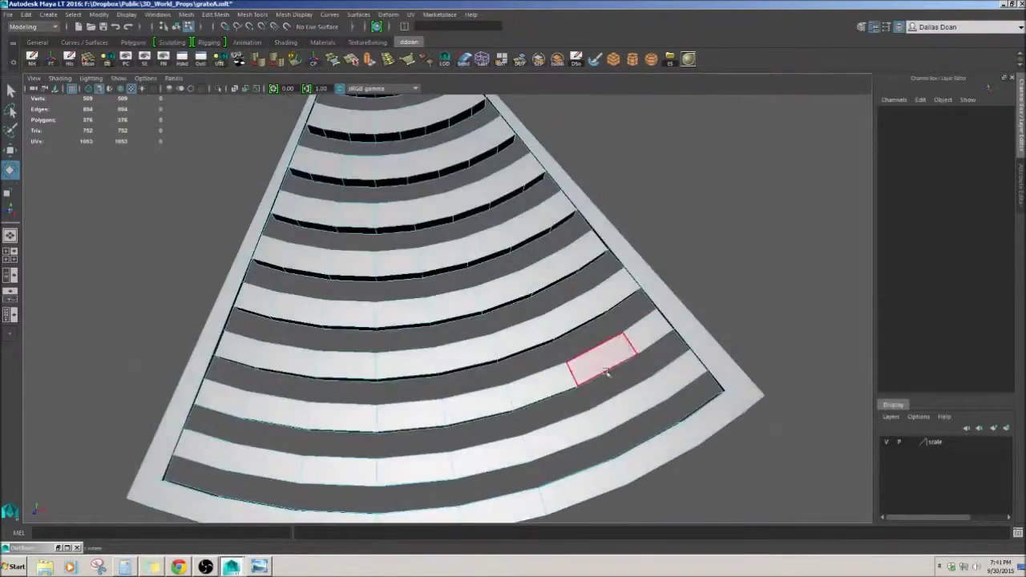
{"action": "left_click", "coordinate": [412, 360]}
{"action": "left_click_drag", "start_coordinate": [412, 360], "coordinate": [656, 390], "text": "alt"}
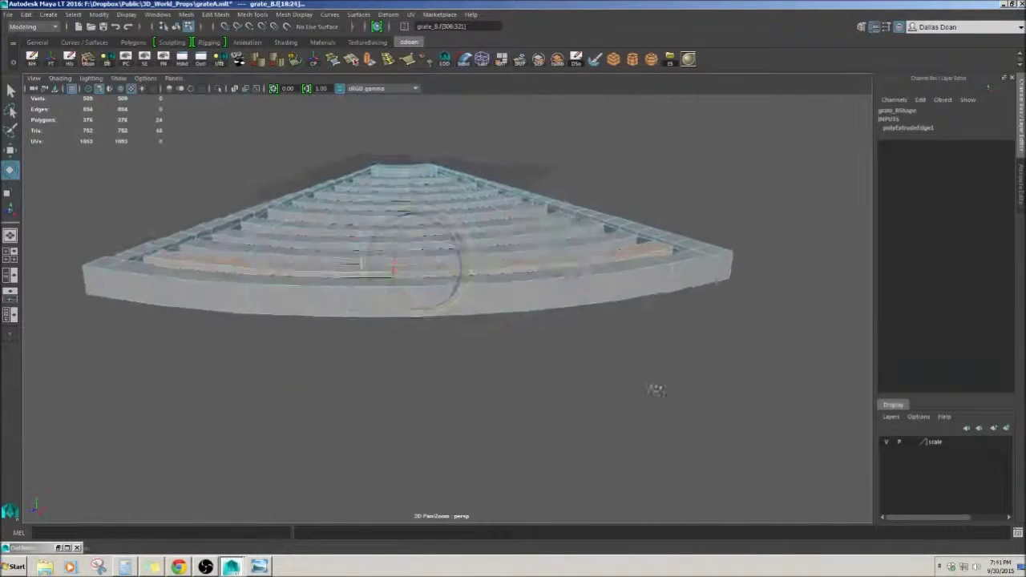
{"action": "key", "text": "e"}
{"action": "left_click_drag", "start_coordinate": [497, 275], "coordinate": [576, 301], "text": "alt"}
Undo the face rotations, mirror-duplicate the grate as grate_B1, and isolate it
{"action": "key", "text": "ctrl+z"}
{"action": "key", "text": "ctrl+z"}
{"action": "key", "text": "ctrl+z"}
{"action": "key", "text": "ctrl+z"}
{"action": "key", "text": "ctrl+z"}
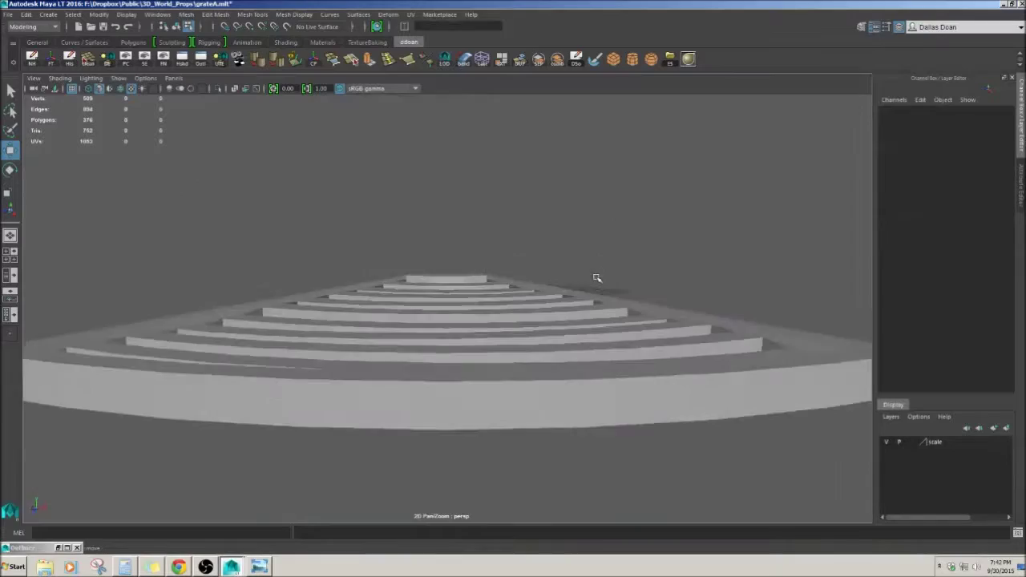
{"action": "key", "text": "ctrl+z"}
{"action": "key", "text": "ctrl+z"}
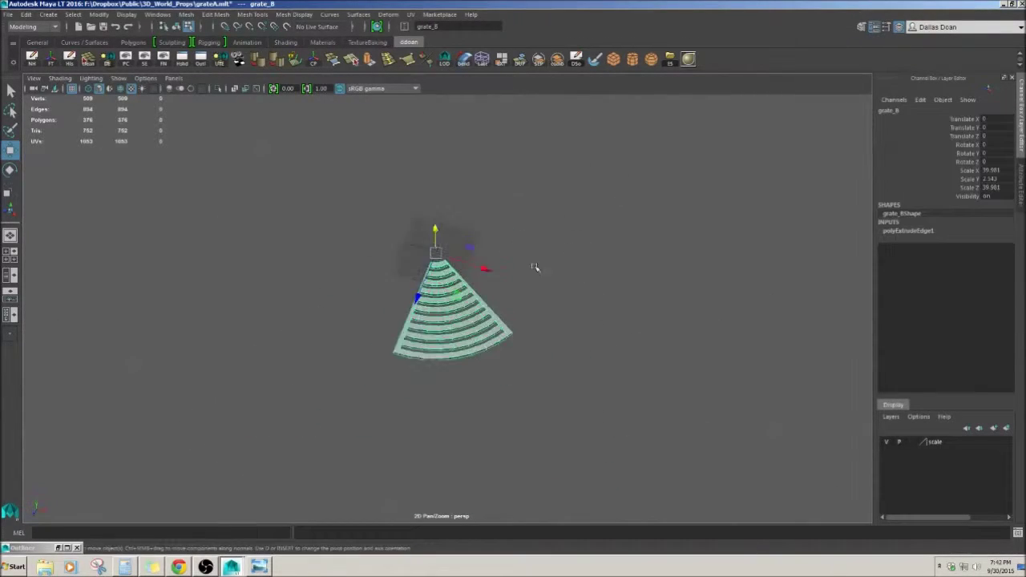
{"action": "key", "text": "ctrl+z"}
{"action": "key", "text": "ctrl+z"}
{"action": "key", "text": "ctrl+z"}
{"action": "key", "text": "ctrl+z"}
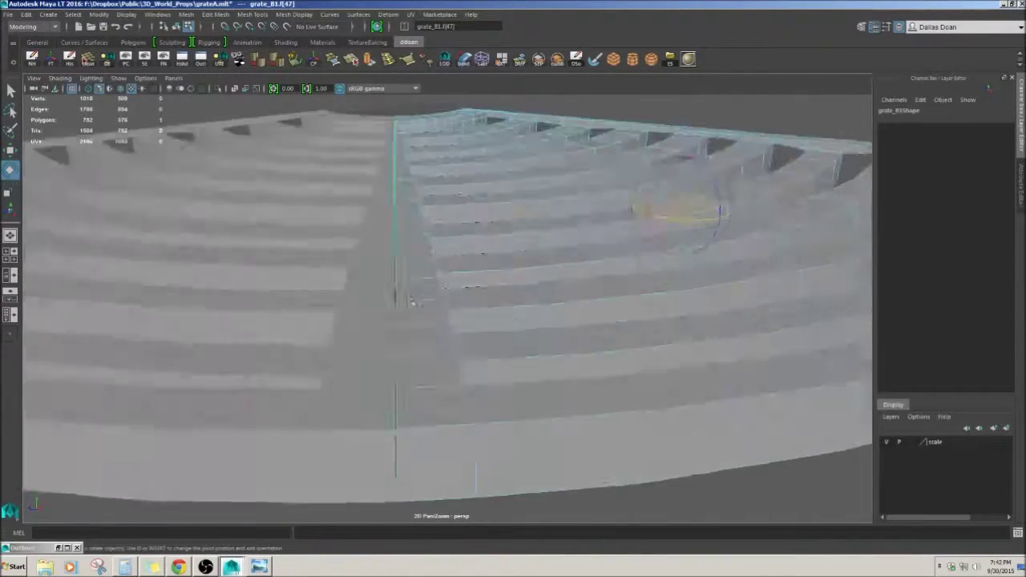
{"action": "key", "text": "ctrl+z"}
{"action": "key", "text": "ctrl+z"}
{"action": "key", "text": "ctrl+z"}
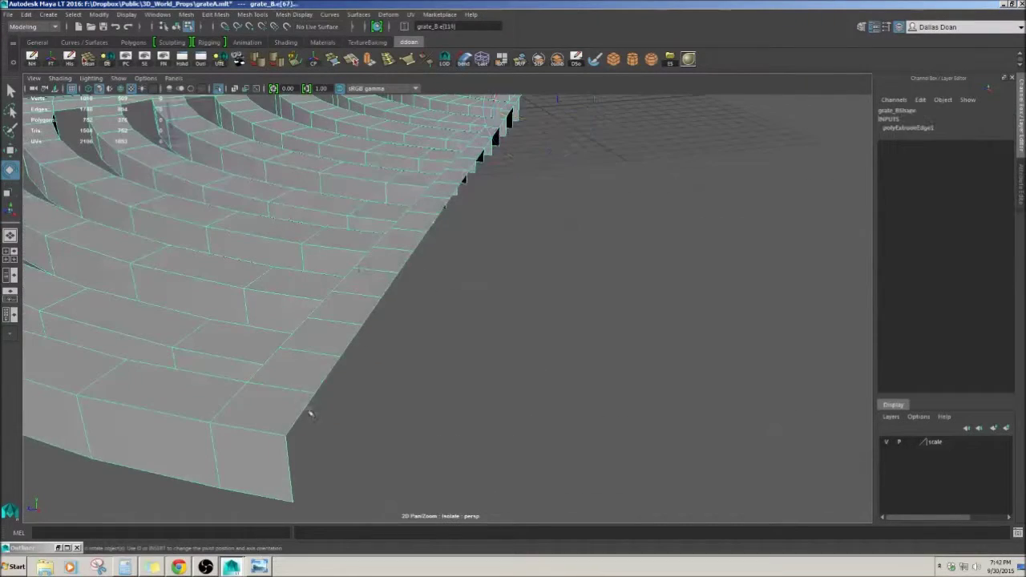
Select the other straight-side edges and extrude them downward
{"action": "key", "text": "ctrl+z"}
{"action": "key", "text": "ctrl+z"}
{"action": "key", "text": "ctrl+z"}
{"action": "key", "text": "ctrl+z"}
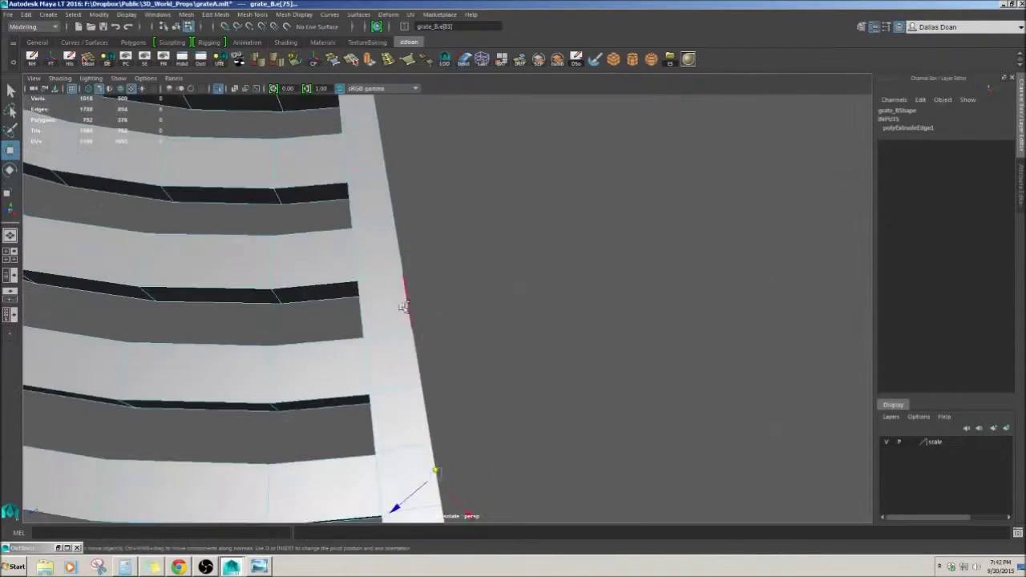
{"action": "key", "text": "ctrl+z"}
{"action": "key", "text": "ctrl+z"}
{"action": "key", "text": "ctrl+z"}
{"action": "key", "text": "ctrl+z"}
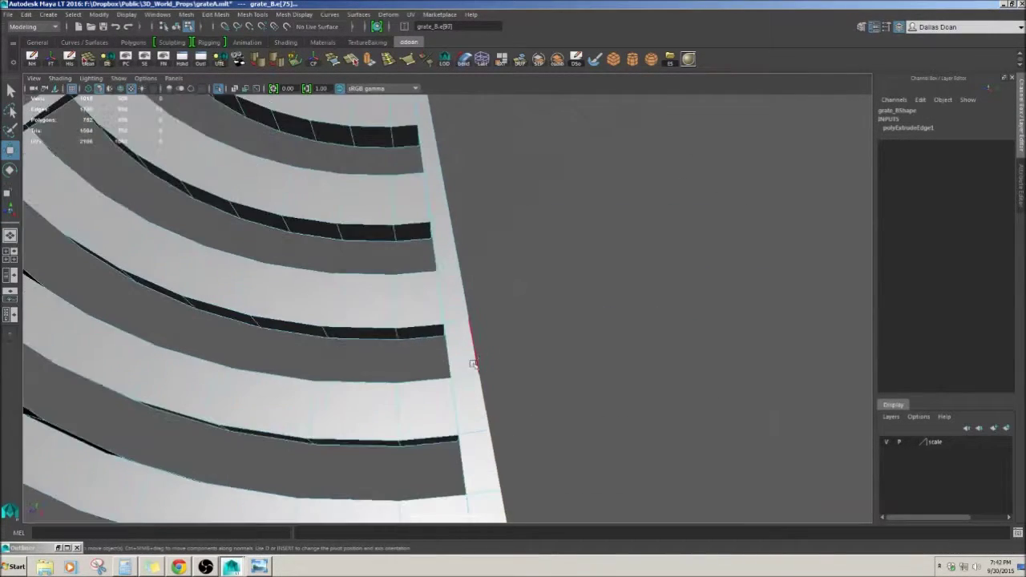
{"action": "key", "text": "ctrl+z"}
{"action": "key", "text": "ctrl+z"}
{"action": "key", "text": "ctrl+z"}
{"action": "key", "text": "ctrl+z"}
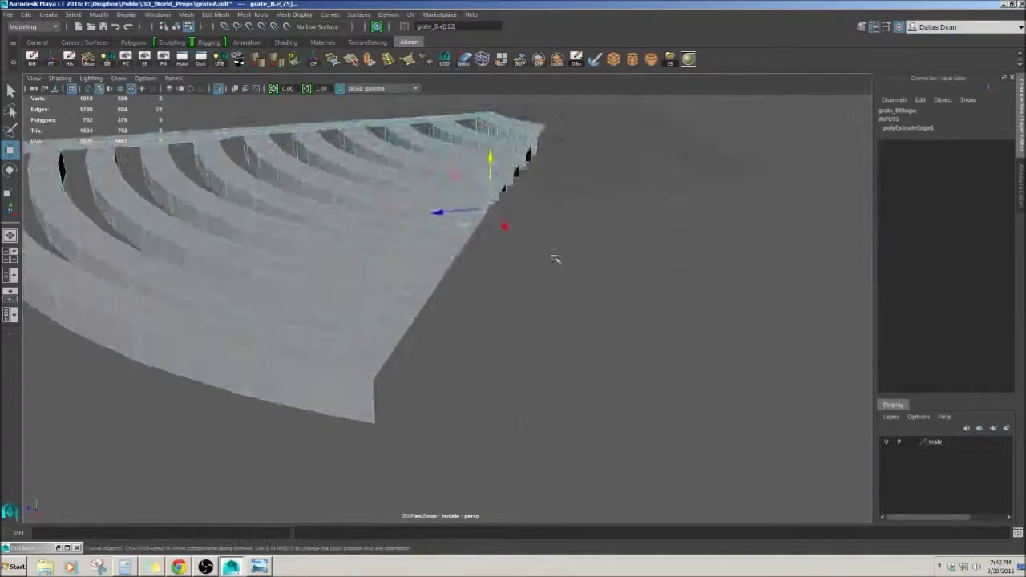
{"action": "key", "text": "shift+z"}
{"action": "key", "text": "shift+z"}
{"action": "key", "text": "shift+z"}
{"action": "key", "text": "shift+z"}
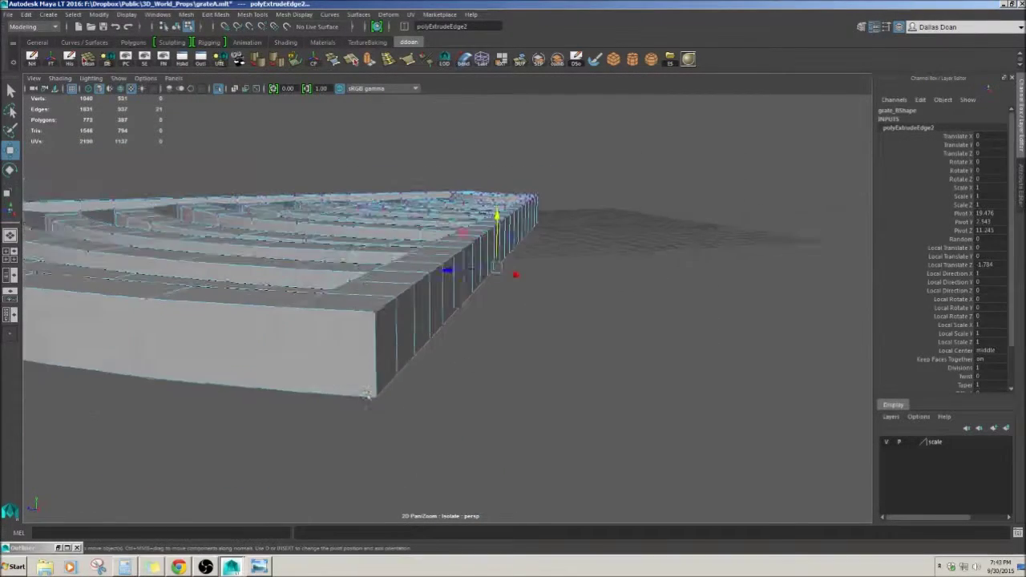
Merge the corner vertices, extrude another wall edge, and split the corner face
{"action": "key", "text": "shift+z"}
{"action": "key", "text": "shift+z"}
{"action": "key", "text": "shift+z"}
{"action": "key", "text": "shift+z"}
{"action": "key", "text": "shift+z"}
{"action": "key", "text": "shift+z"}
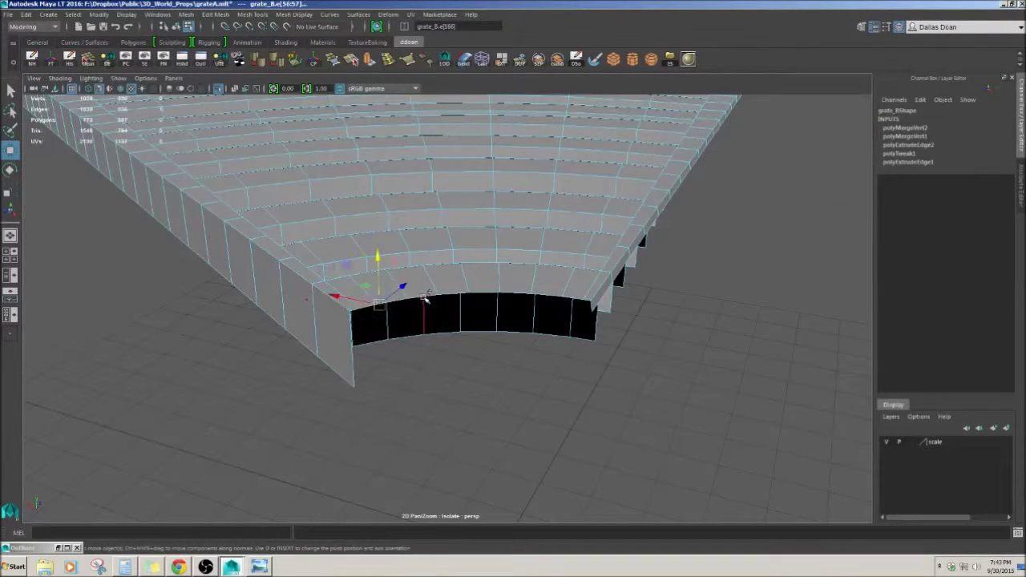
{"action": "key", "text": "shift+z"}
{"action": "key", "text": "shift+z"}
{"action": "key", "text": "shift+z"}
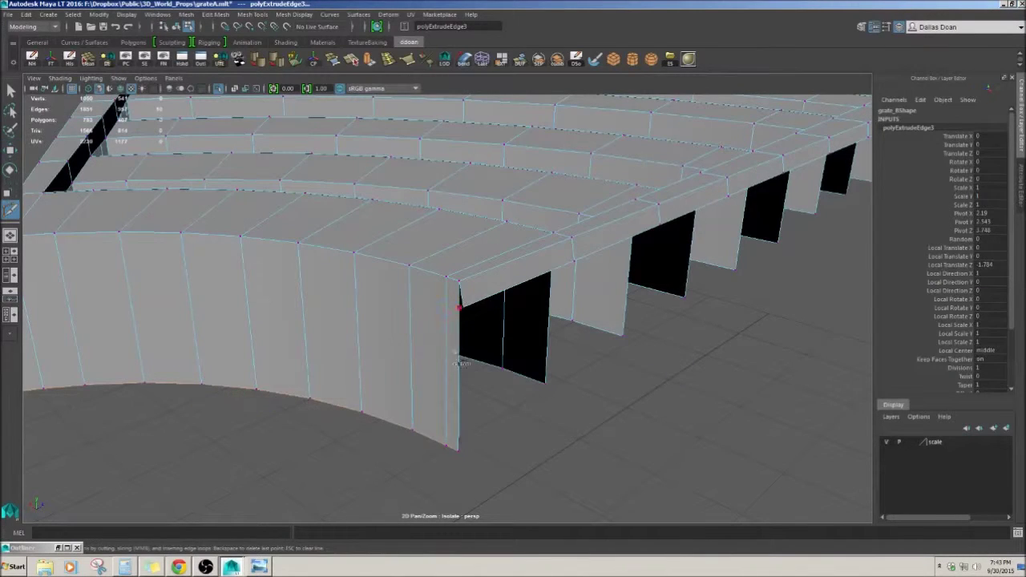
{"action": "key", "text": "shift+z"}
{"action": "key", "text": "shift+z"}
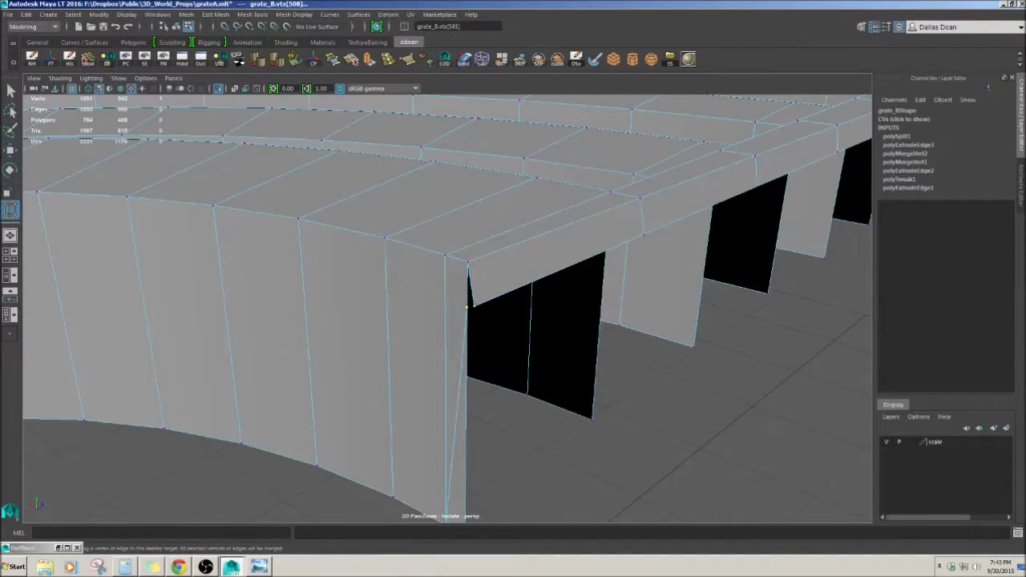
{"action": "key", "text": "shift+z"}
{"action": "key", "text": "shift+z"}
{"action": "key", "text": "shift+z"}
{"action": "key", "text": "shift+z"}
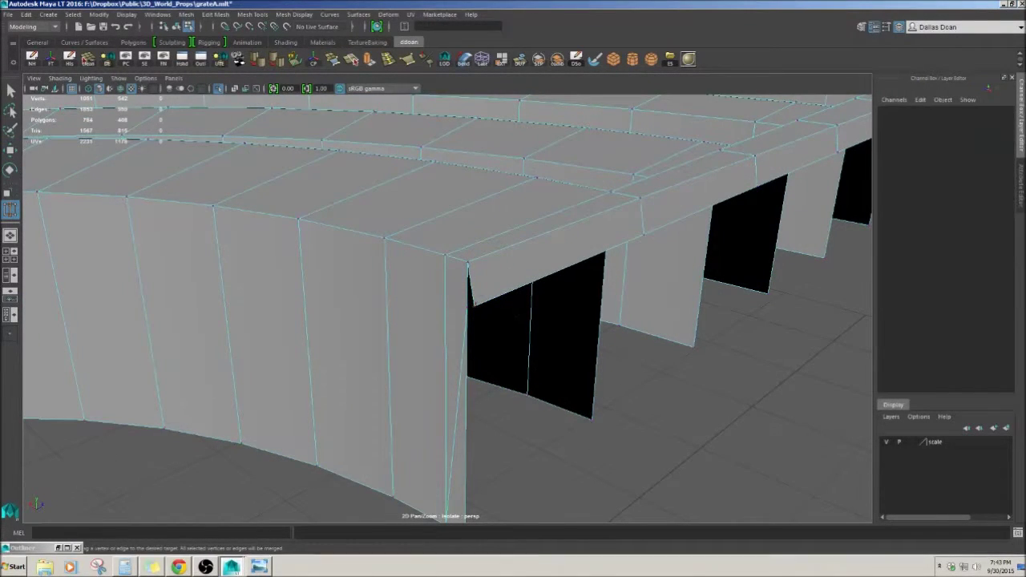
Select the wedge's border edges and extrude them once
{"action": "key", "text": "shift+z"}
{"action": "key", "text": "shift+z"}
{"action": "key", "text": "shift+z"}
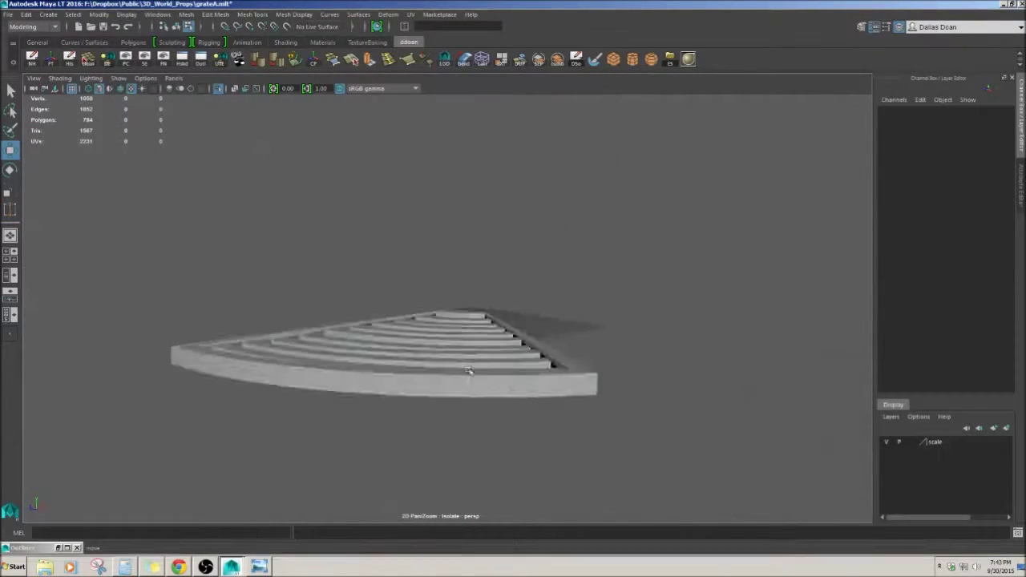
{"action": "key", "text": "shift+z"}
{"action": "key", "text": "shift+z"}
{"action": "key", "text": "shift+z"}
{"action": "key", "text": "shift+z"}
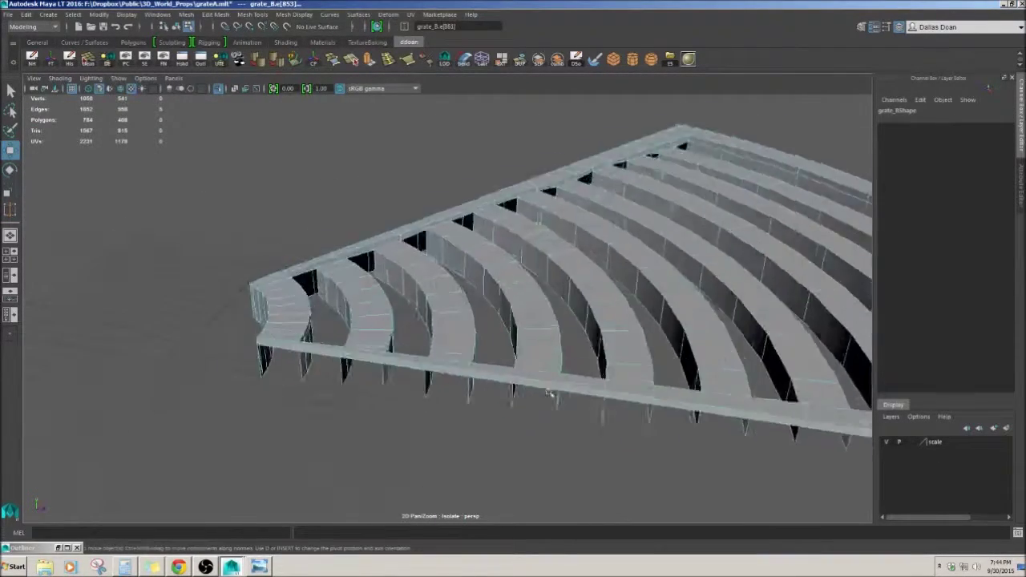
{"action": "key", "text": "shift+z"}
{"action": "key", "text": "shift+z"}
{"action": "key", "text": "shift+z"}
{"action": "key", "text": "shift+z"}
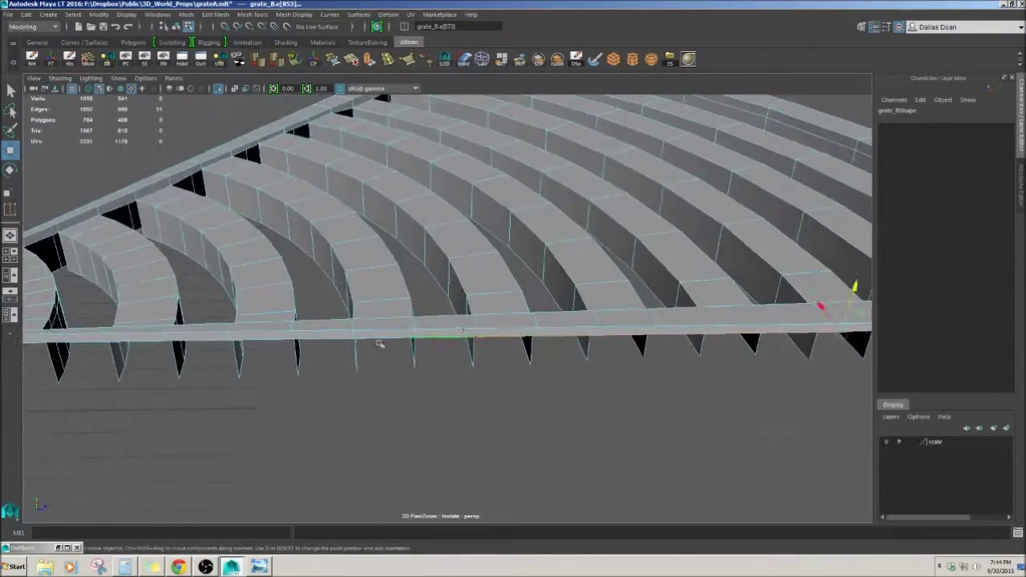
{"action": "key", "text": "shift+z"}
{"action": "key", "text": "shift+z"}
{"action": "key", "text": "shift+z"}
{"action": "key", "text": "shift+z"}
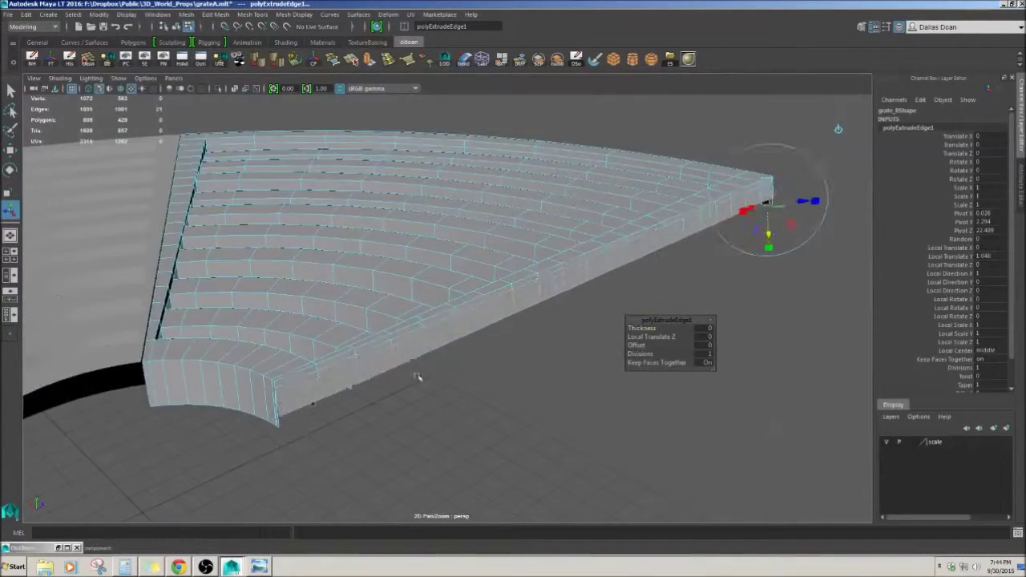
{"action": "key", "text": "shift+z"}
{"action": "key", "text": "shift+z"}
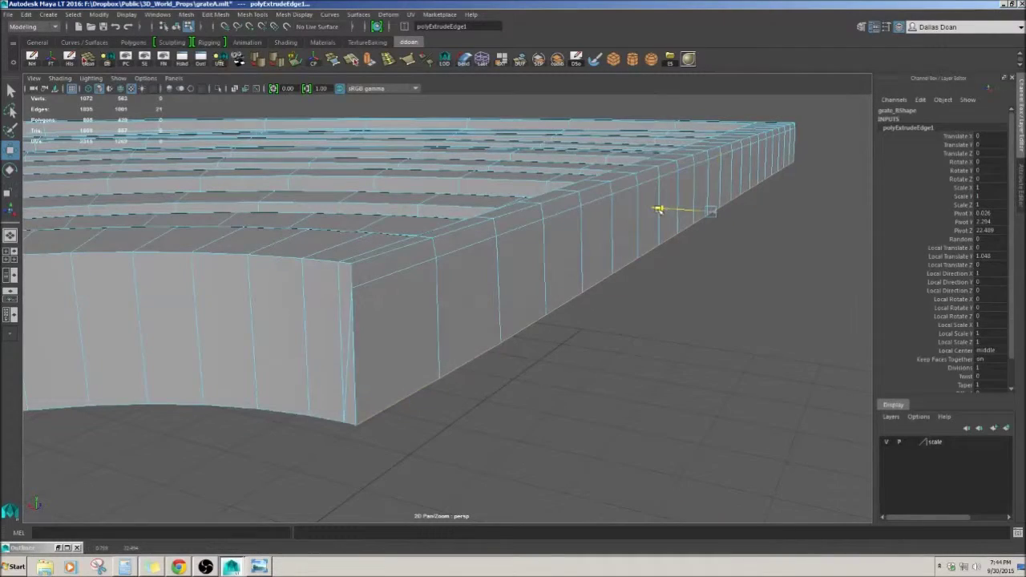
Extrude the border edges a second time and merge the overlapping vertices
{"action": "key", "text": "shift+z"}
{"action": "key", "text": "shift+z"}
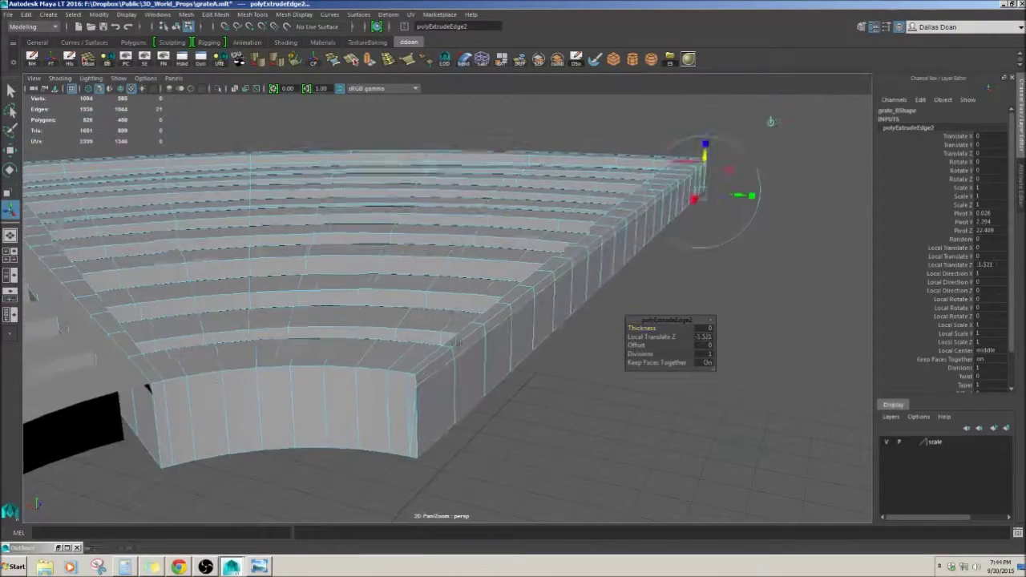
{"action": "key", "text": "shift+z"}
{"action": "key", "text": "shift+z"}
{"action": "left_click", "coordinate": [522, 288]}
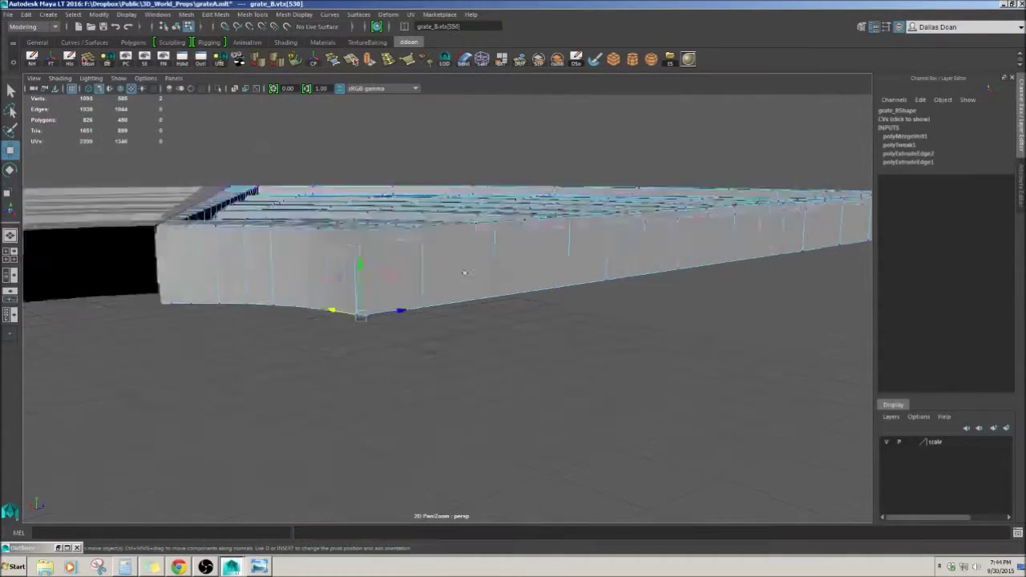
{"action": "key", "text": "shift+z"}
{"action": "key", "text": "shift+z"}
{"action": "key", "text": "shift+z"}
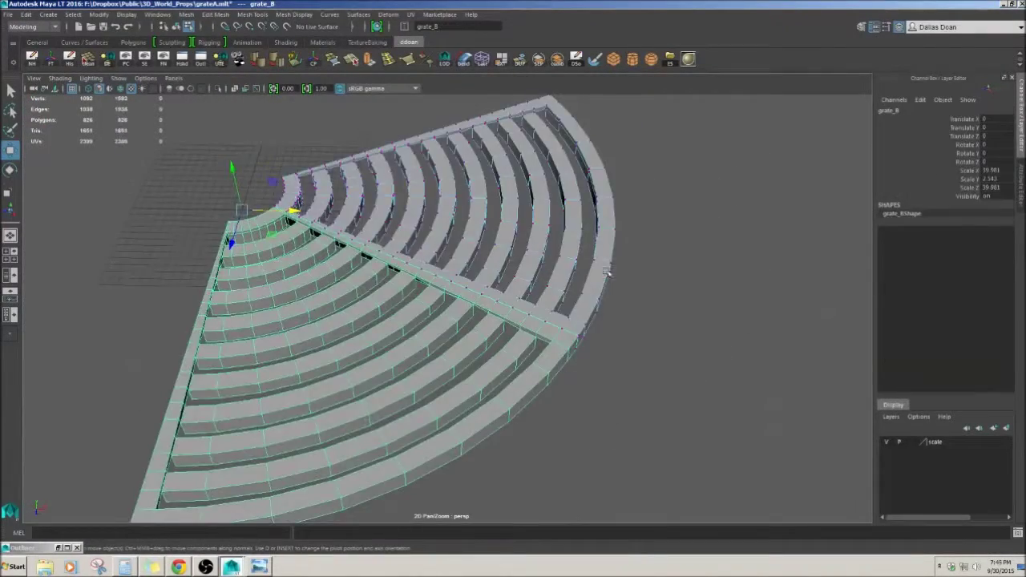
{"action": "key", "text": "shift+z"}
{"action": "key", "text": "shift+z"}
{"action": "key", "text": "shift+z"}
{"action": "key", "text": "shift+z"}
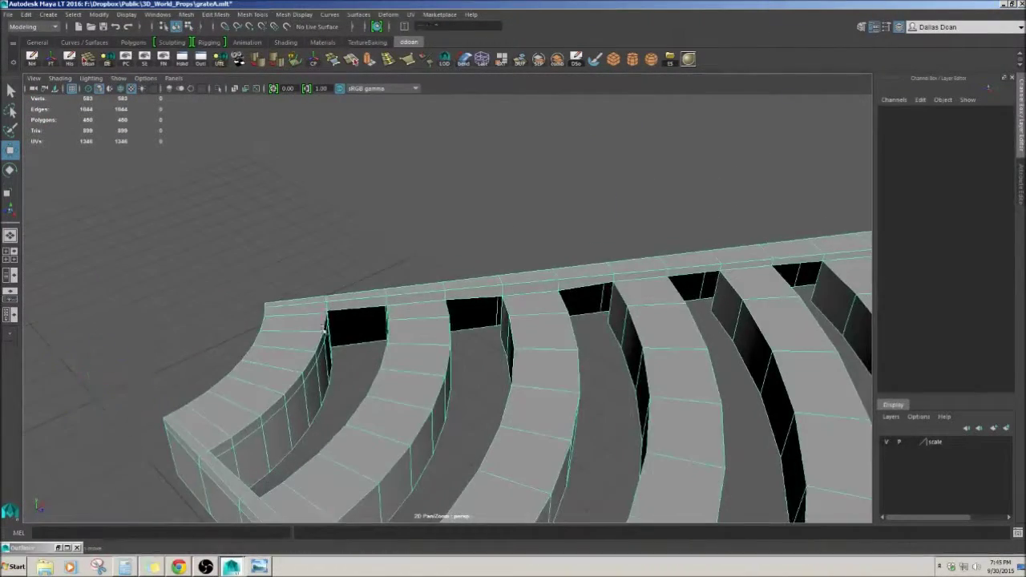
Extrude the wedge's opposite straight edge loop into a matching side bar
{"action": "key", "text": "shift+z"}
{"action": "key", "text": "shift+z"}
{"action": "key", "text": "shift+z"}
{"action": "key", "text": "shift+z"}
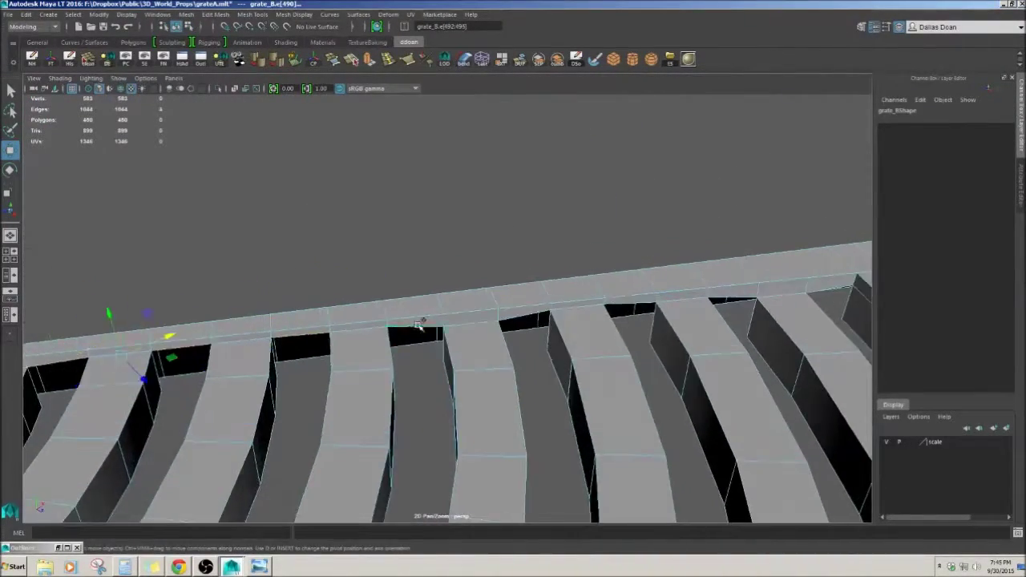
{"action": "key", "text": "shift+z"}
{"action": "key", "text": "shift+z"}
{"action": "key", "text": "shift+z"}
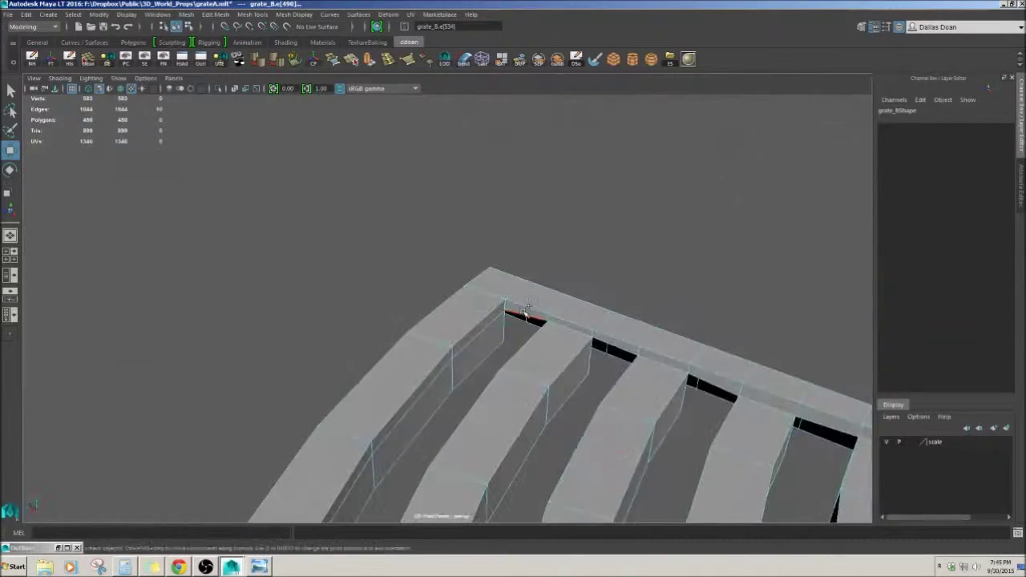
{"action": "key", "text": "shift+z"}
{"action": "key", "text": "shift+z"}
{"action": "key", "text": "shift+z"}
{"action": "key", "text": "shift+z"}
{"action": "key", "text": "shift+z"}
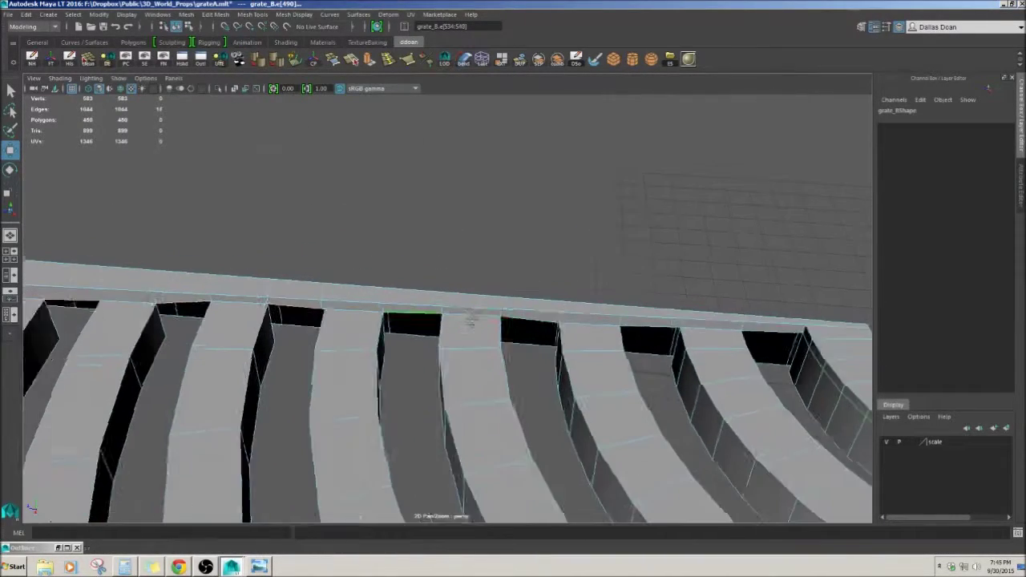
{"action": "key", "text": "shift+z"}
{"action": "key", "text": "shift+z"}
{"action": "key", "text": "ctrl+e"}
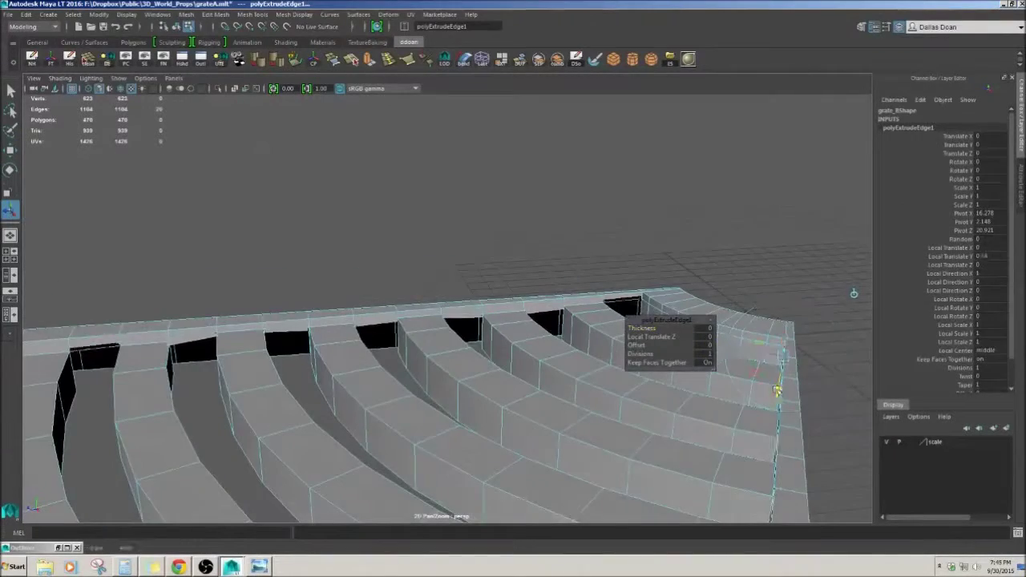
{"action": "key", "text": "shift+z"}
{"action": "key", "text": "w"}
Move the new side bar's vertices into place and delete grate_B's construction history
{"action": "key", "text": "shift+z"}
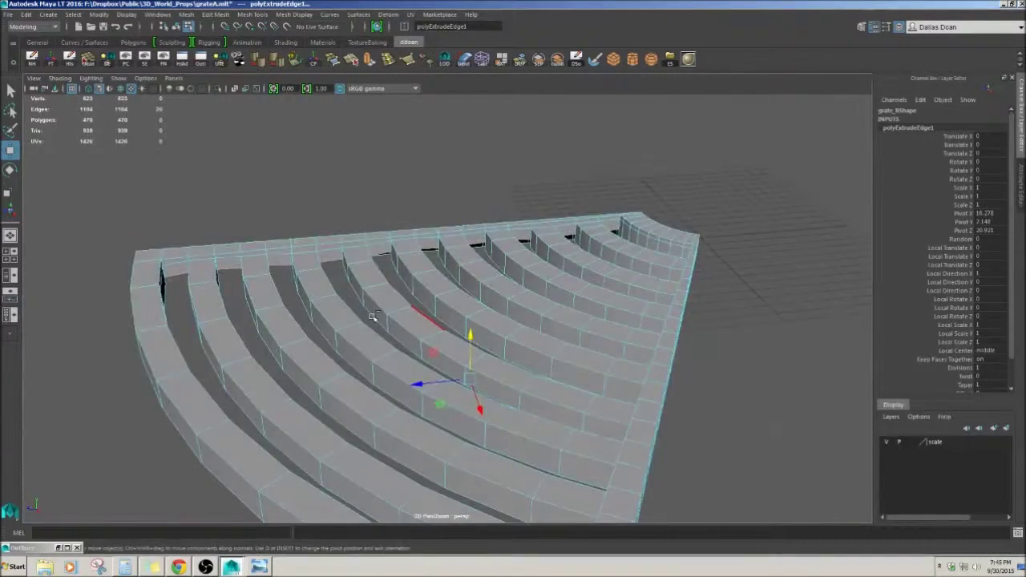
{"action": "key", "text": "ctrl+F9"}
{"action": "scroll", "coordinate": [472, 354], "scroll_direction": "down", "scroll_amount": 2}
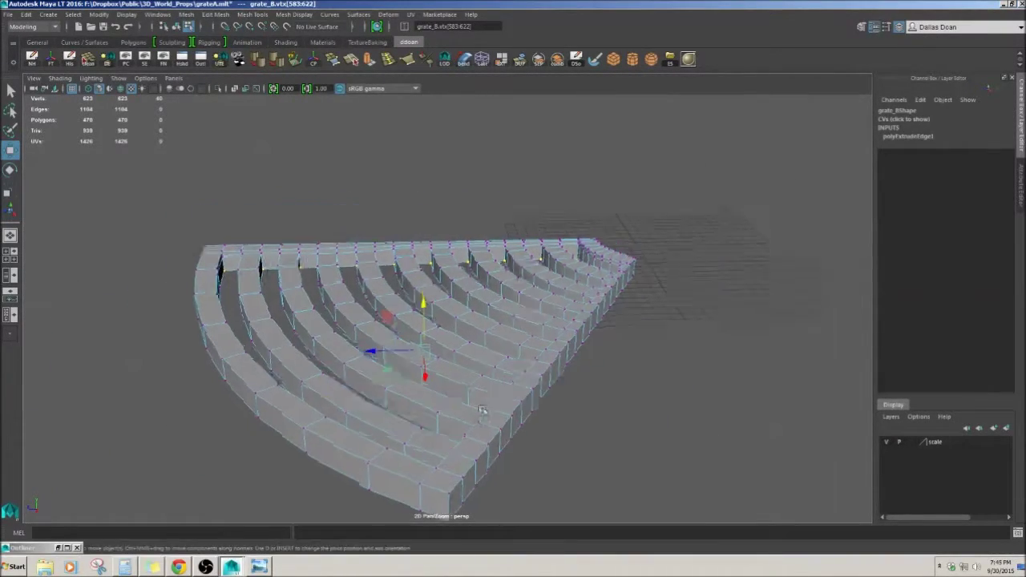
{"action": "key", "text": "z"}
{"action": "key", "text": "z"}
{"action": "key", "text": "z"}
{"action": "key", "text": "z"}
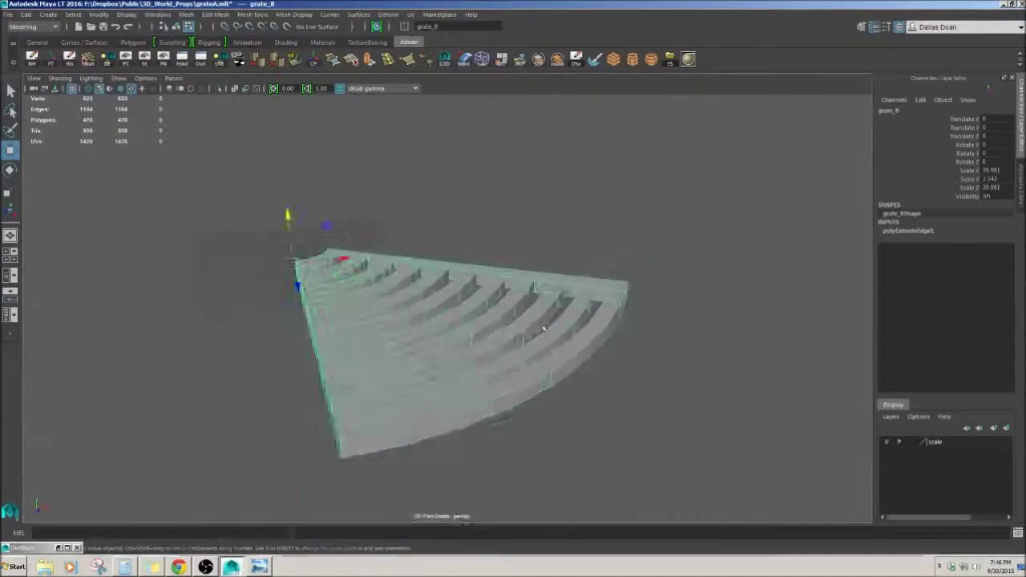
{"action": "key", "text": "z"}
{"action": "key", "text": "z"}
{"action": "key", "text": "z"}
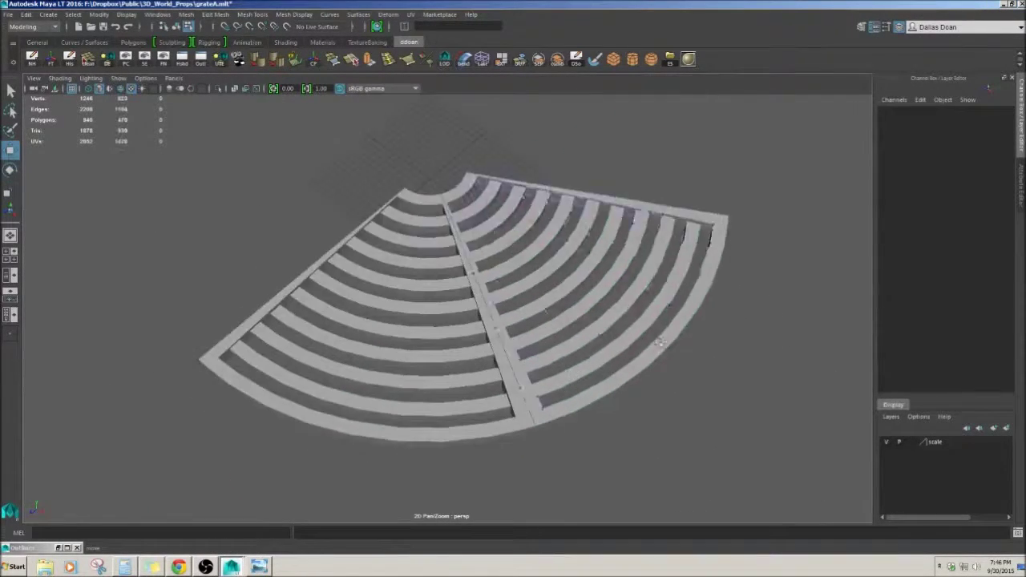
Rotate six wedge copies, grate_B to grate_B5, into a ring and compare with mainScale
{"action": "key", "text": "w"}
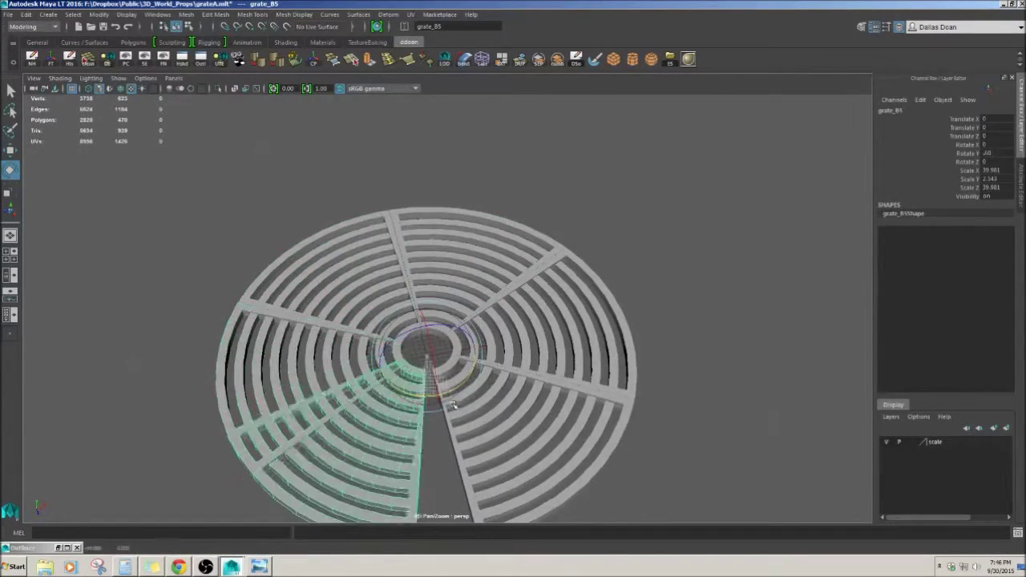
{"action": "key", "text": "z"}
{"action": "key", "text": "z"}
{"action": "key", "text": "z"}
{"action": "left_click", "coordinate": [200, 58]}
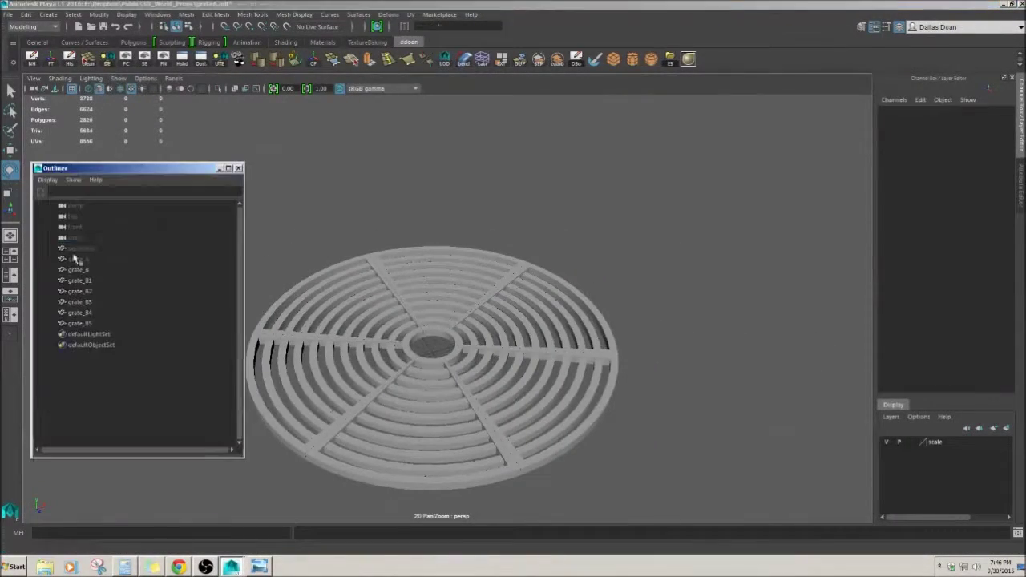
{"action": "key", "text": "z"}
{"action": "key", "text": "z"}
{"action": "key", "text": "z"}
{"action": "key", "text": "z"}
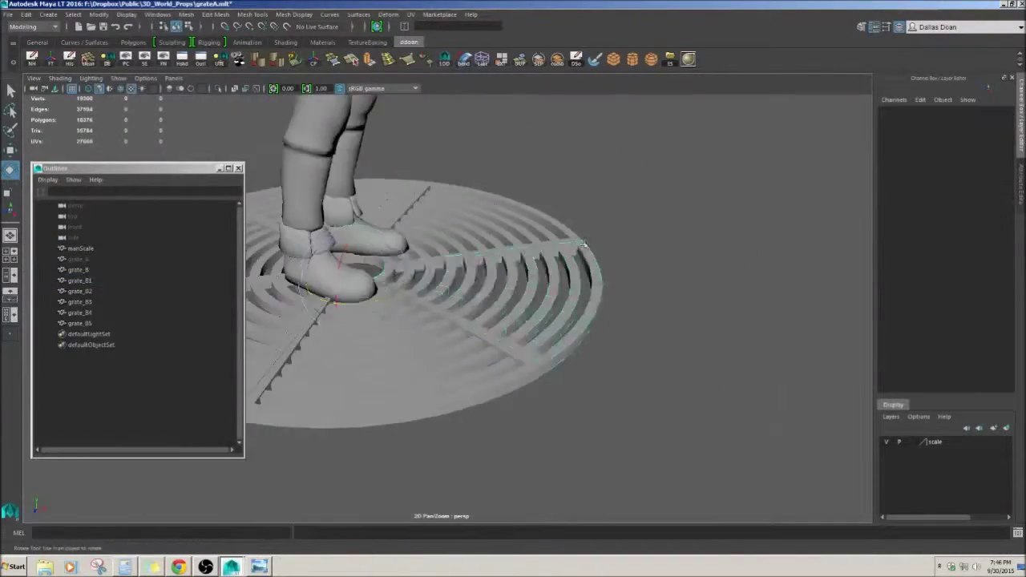
{"action": "key", "text": "z"}
{"action": "key", "text": "z"}
{"action": "key", "text": "z"}
{"action": "key", "text": "z"}
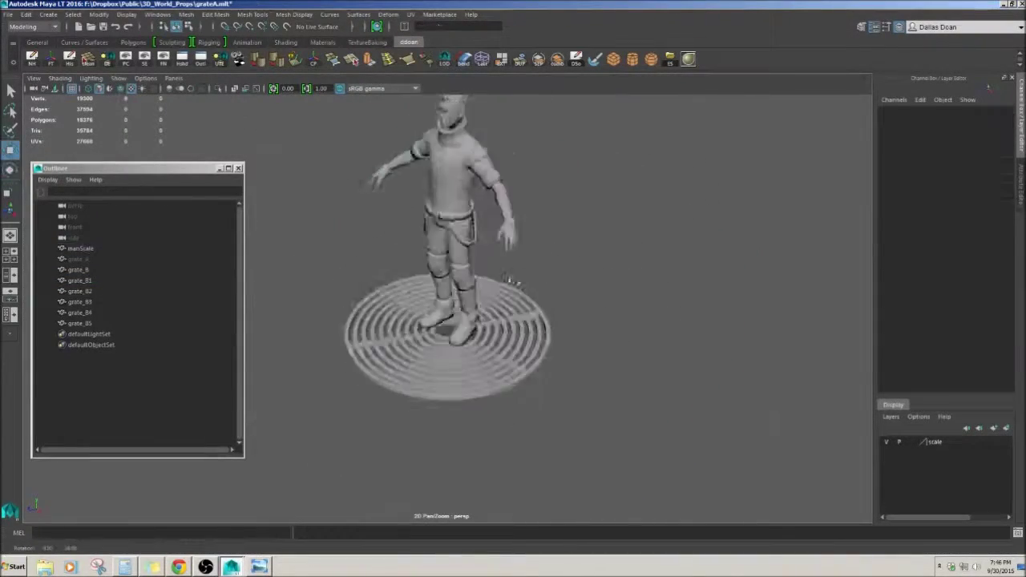
{"action": "key", "text": "z"}
{"action": "key", "text": "z"}
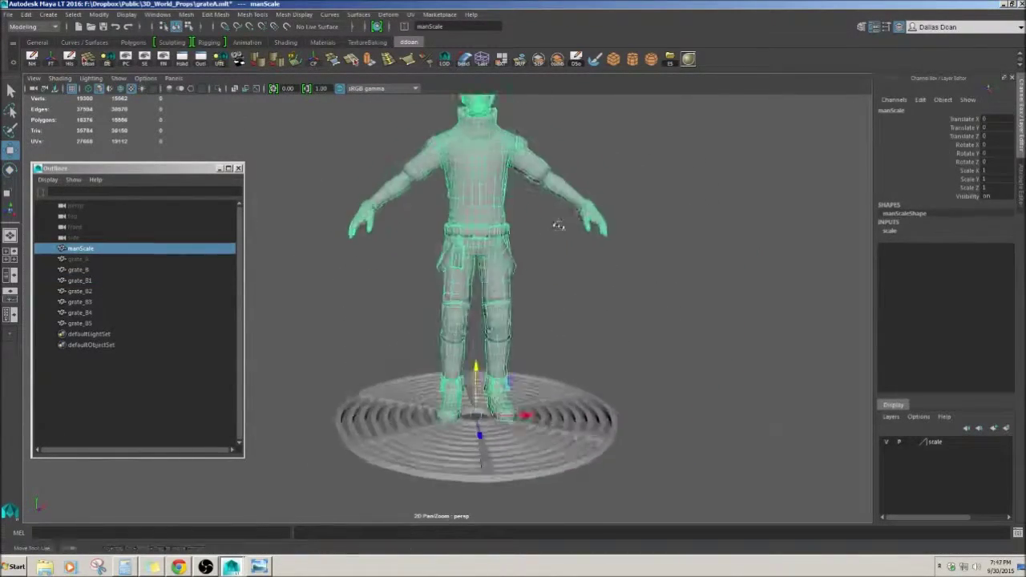
Combine grate_B through grate_B5 into one grate_B mesh and save as grateB.mlt
{"action": "key", "text": "z"}
{"action": "key", "text": "z"}
{"action": "key", "text": "z"}
{"action": "key", "text": "z"}
{"action": "key", "text": "z"}
{"action": "key", "text": "z"}
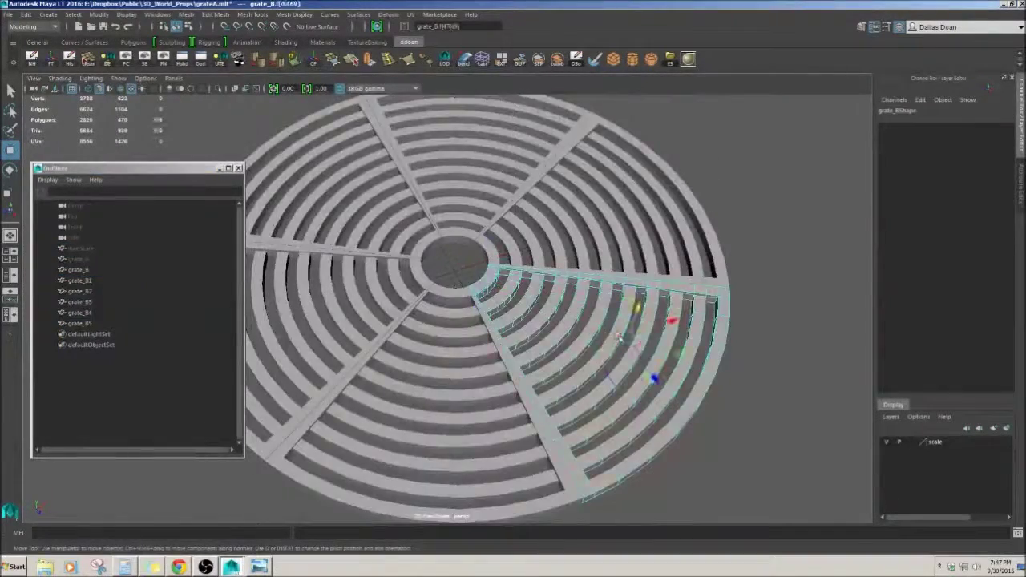
{"action": "key", "text": "z"}
{"action": "key", "text": "z"}
{"action": "key", "text": "z"}
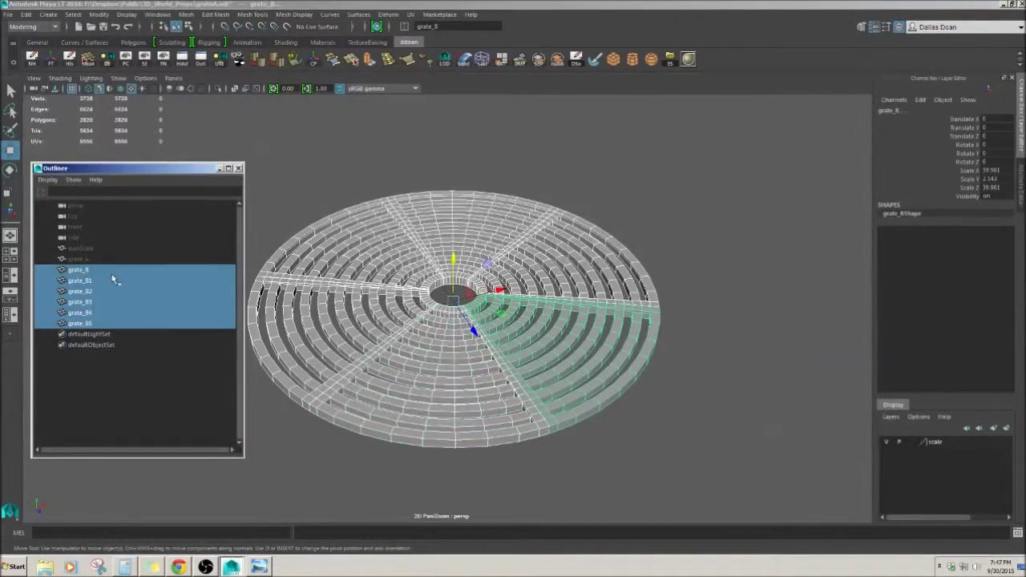
{"action": "key", "text": "z"}
{"action": "key", "text": "z"}
{"action": "key", "text": "z"}
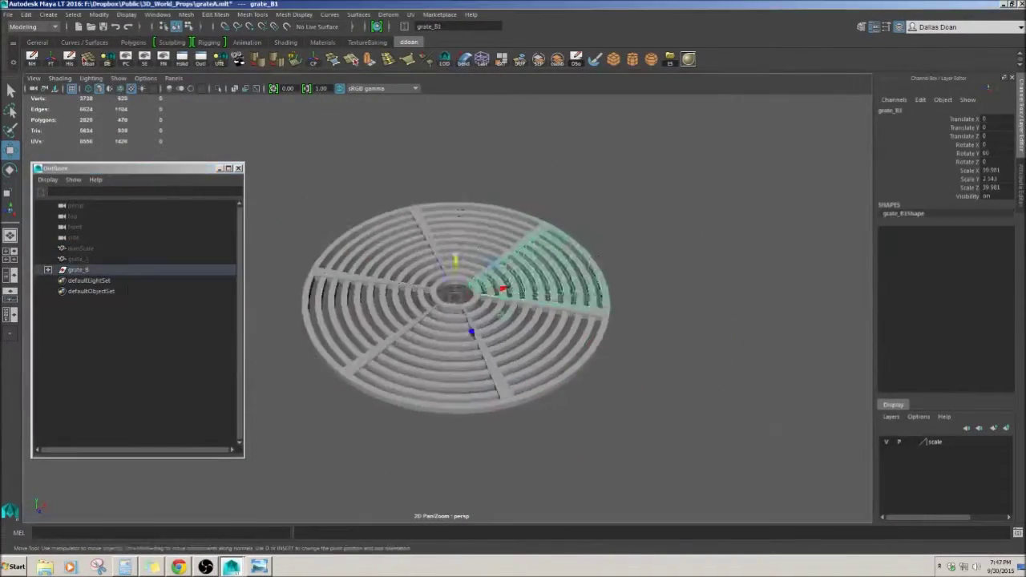
{"action": "key", "text": "z"}
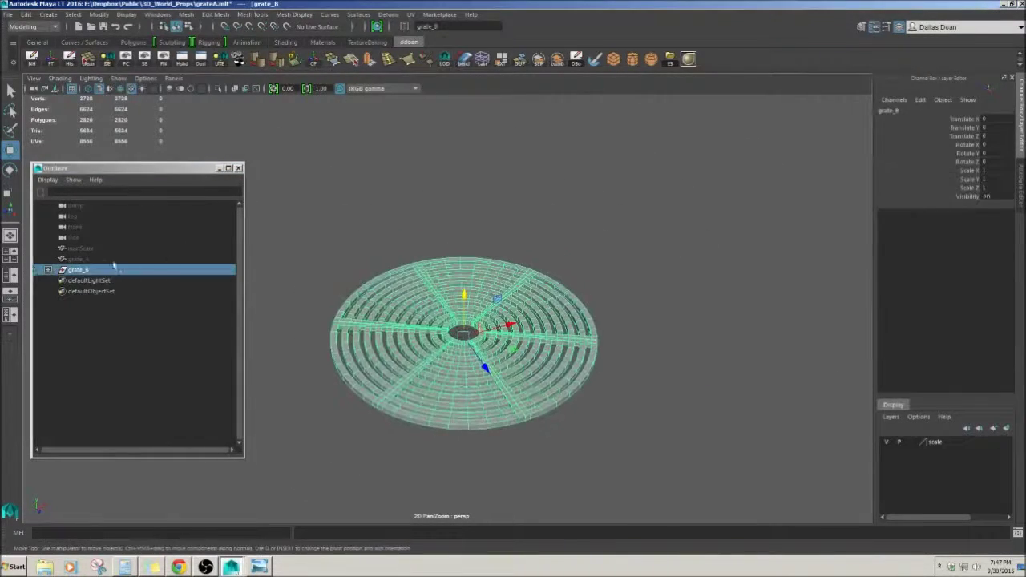
{"action": "key", "text": "z"}
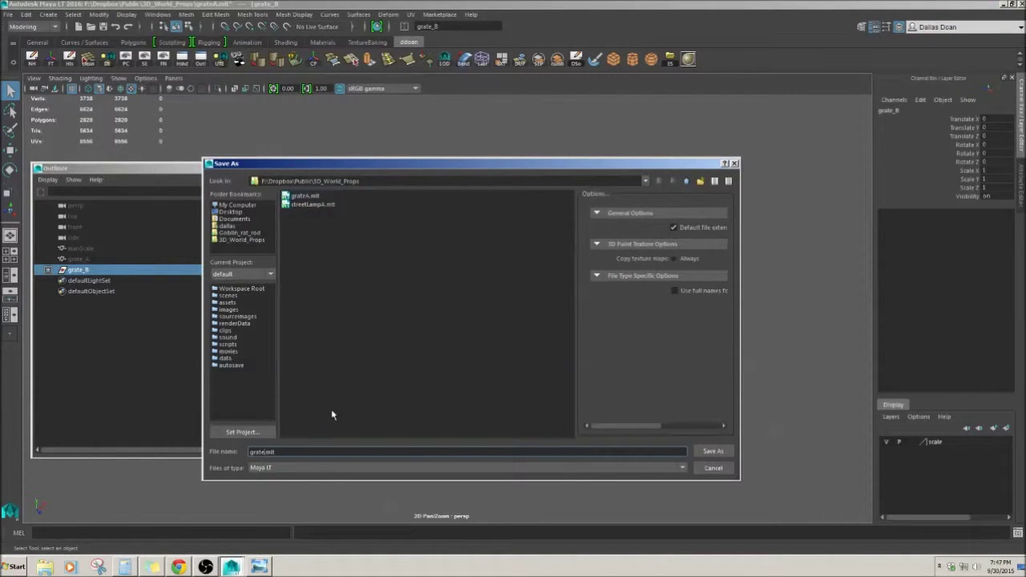
{"action": "type", "text": "B"}
{"action": "key", "text": "Return"}
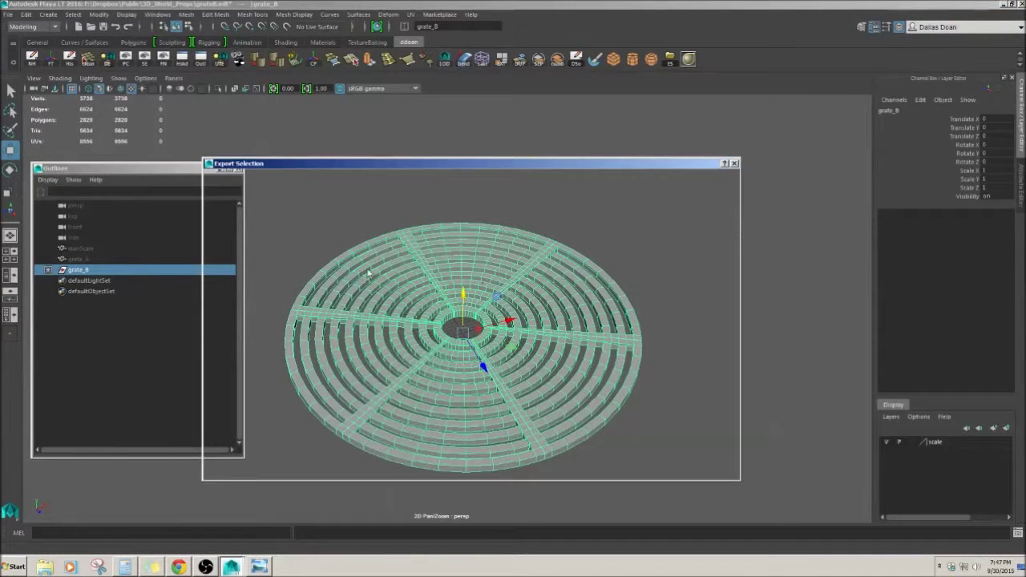